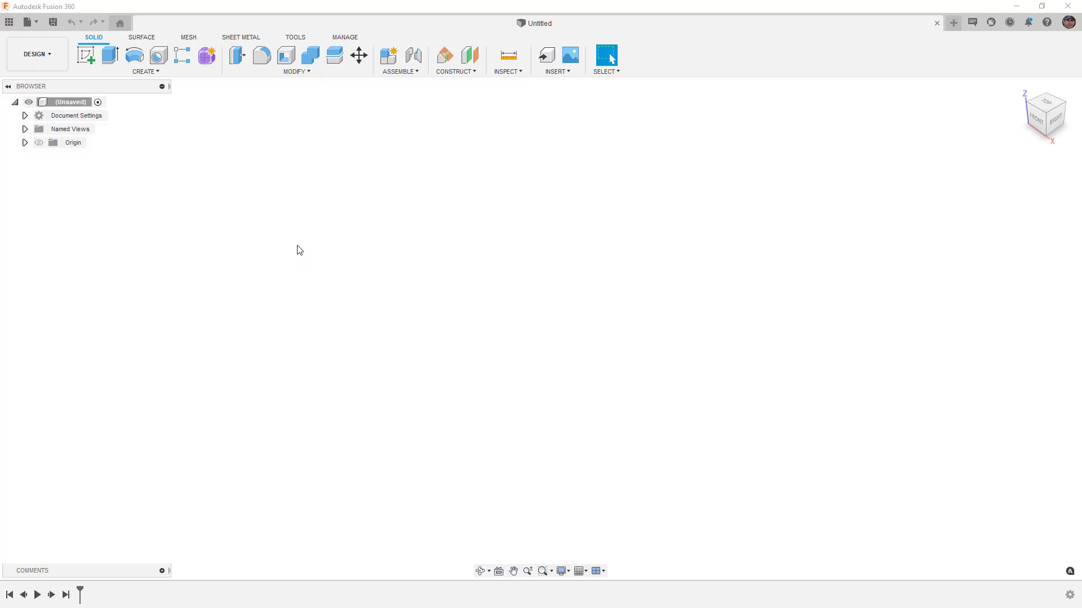
# Create an 81.387 × 191.44 mm T-spline plane with 2×2 faces on the XY plane, viewed from Top.
pyautogui.click(208, 59)
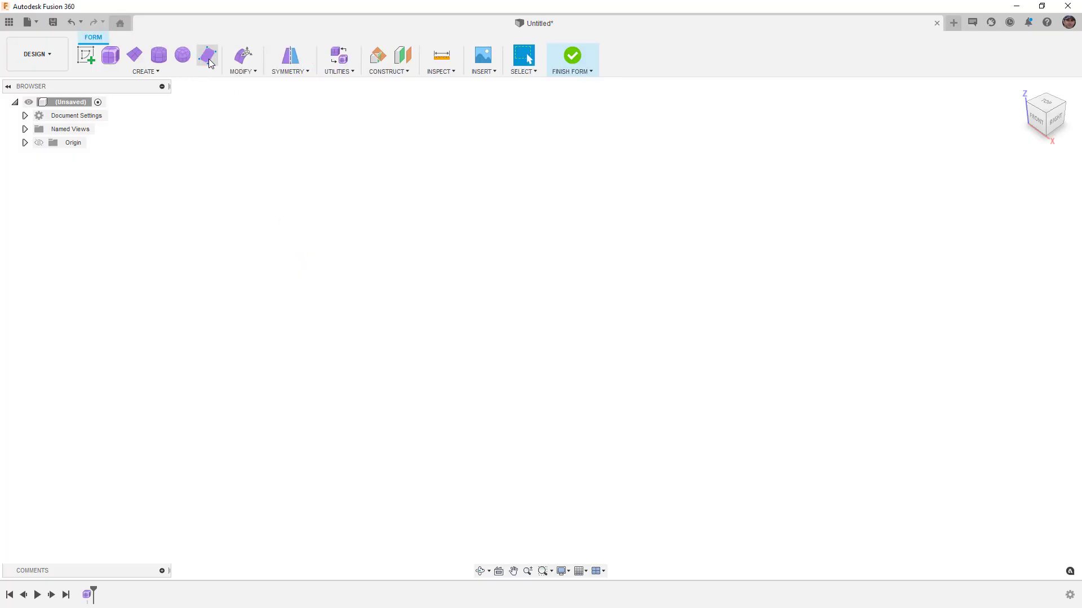
pyautogui.click(135, 54)
pyautogui.click(597, 327)
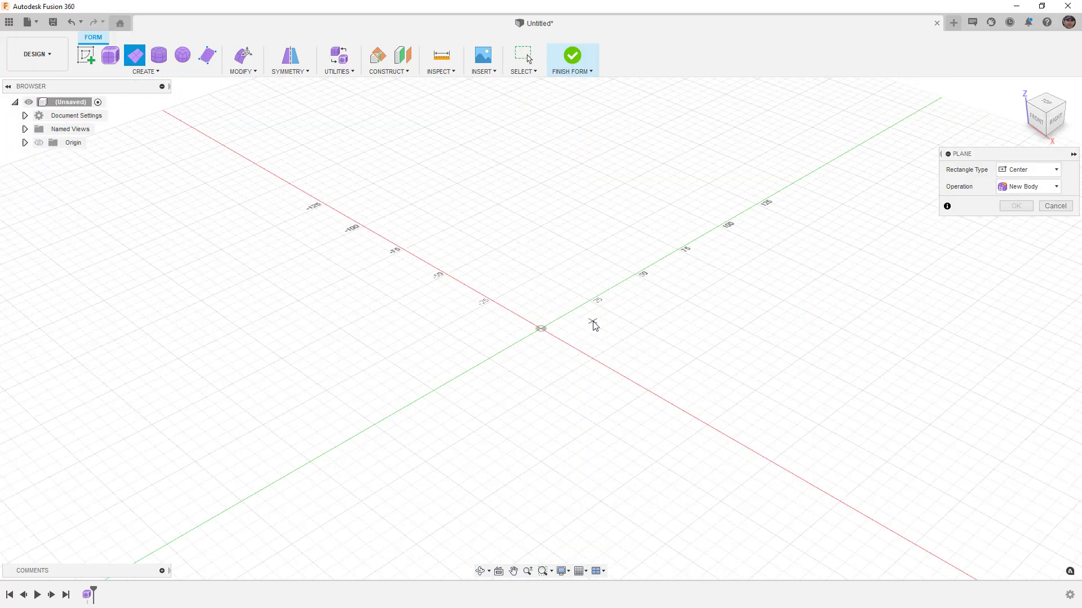
pyautogui.click(541, 331)
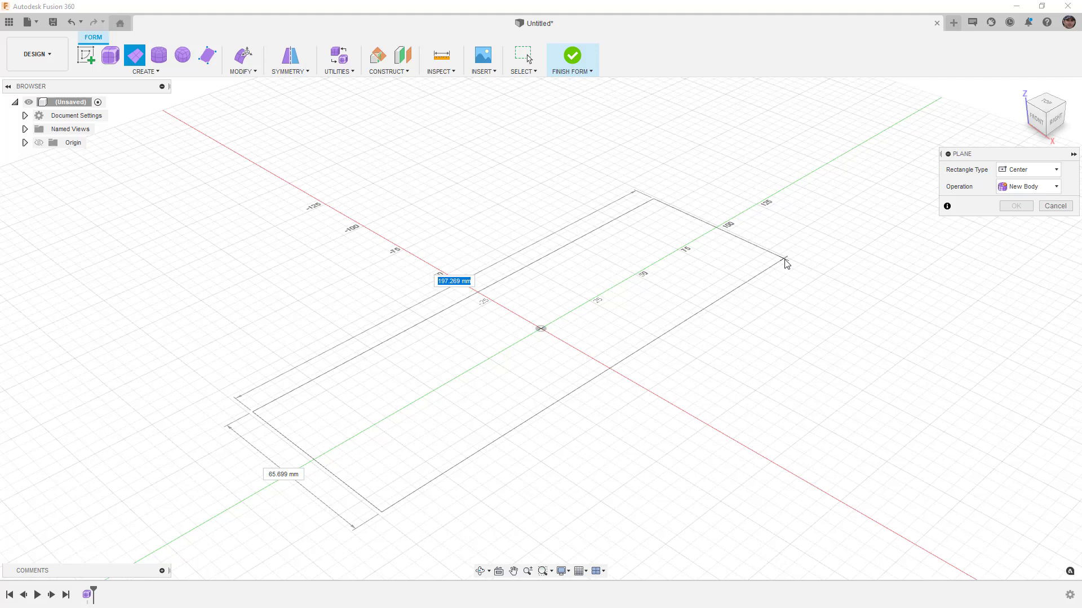
pyautogui.click(798, 276)
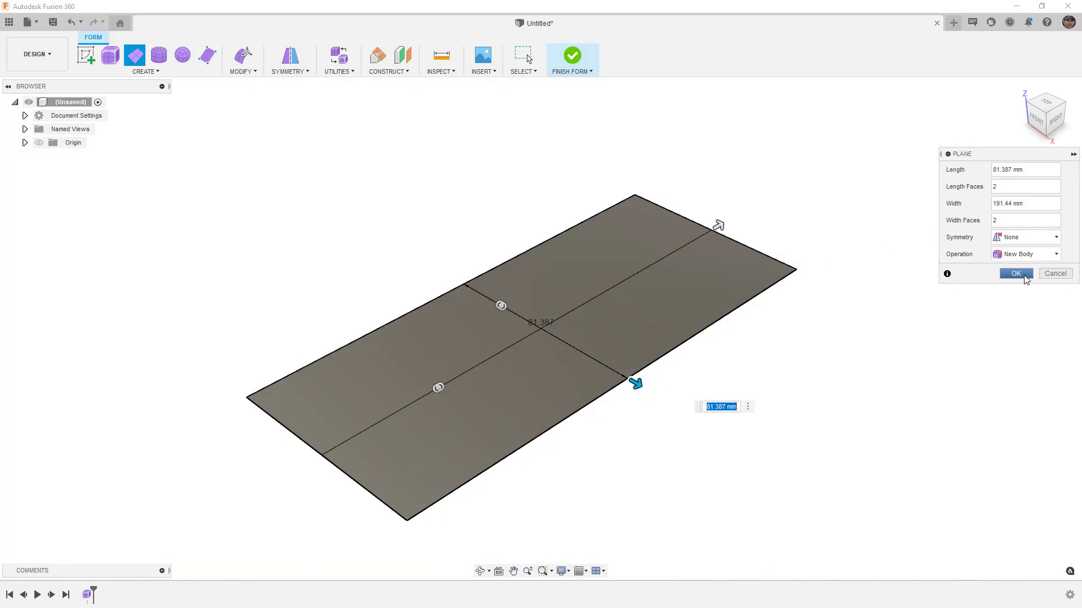
pyautogui.click(1016, 274)
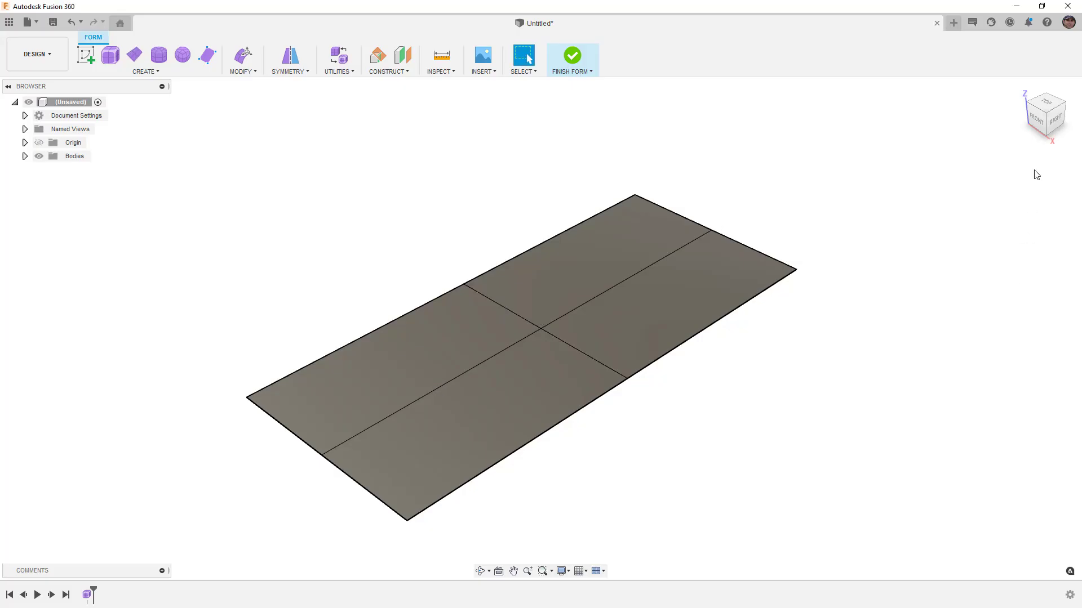
pyautogui.click(1046, 104)
pyautogui.scroll(-5, 593, 297)
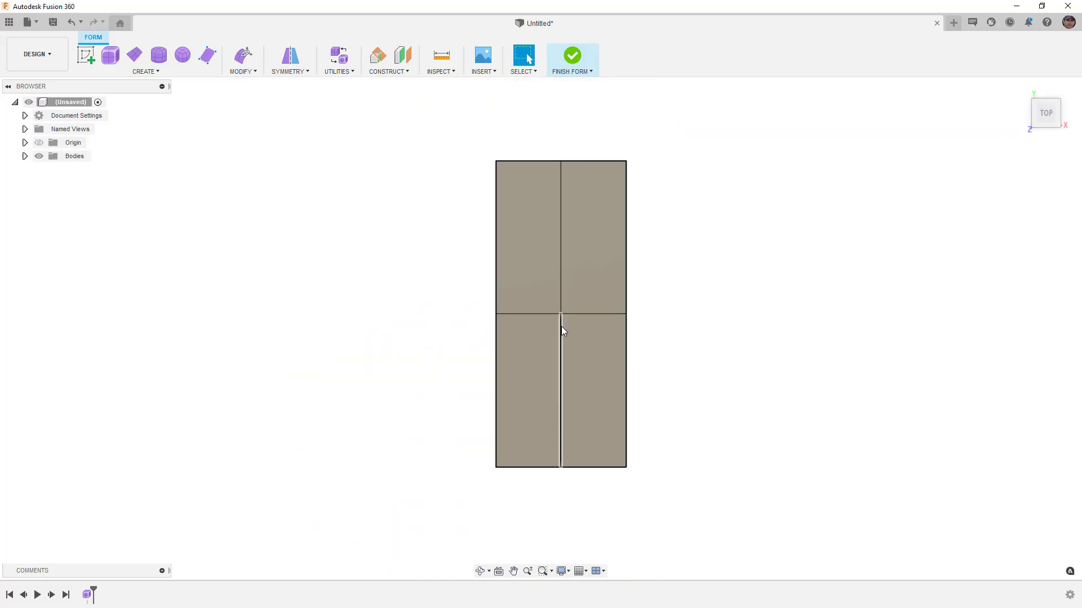
pyautogui.press('Escape')
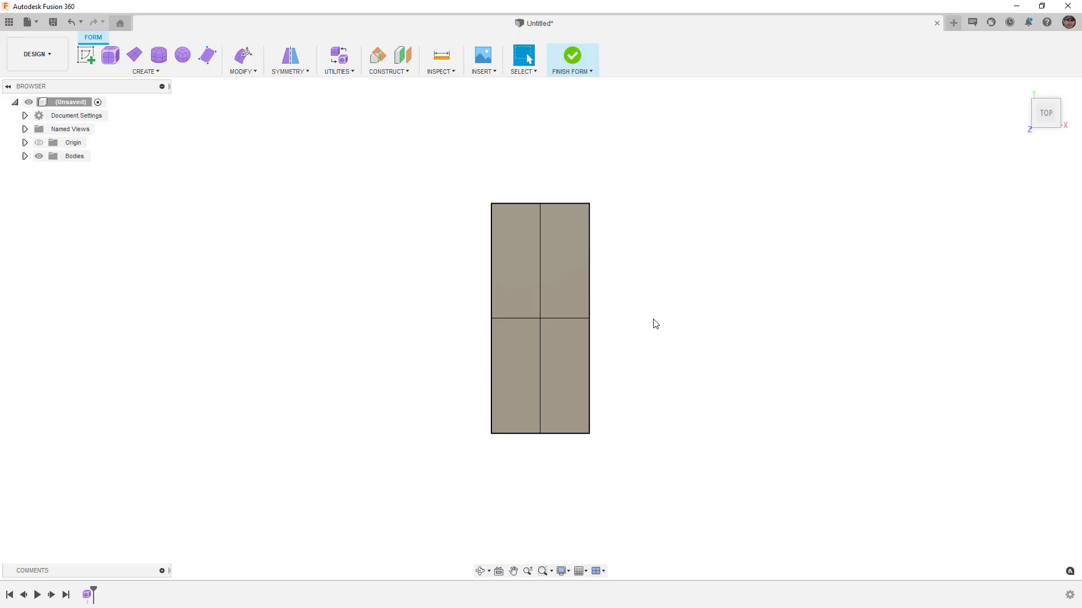
pyautogui.click(252, 72)
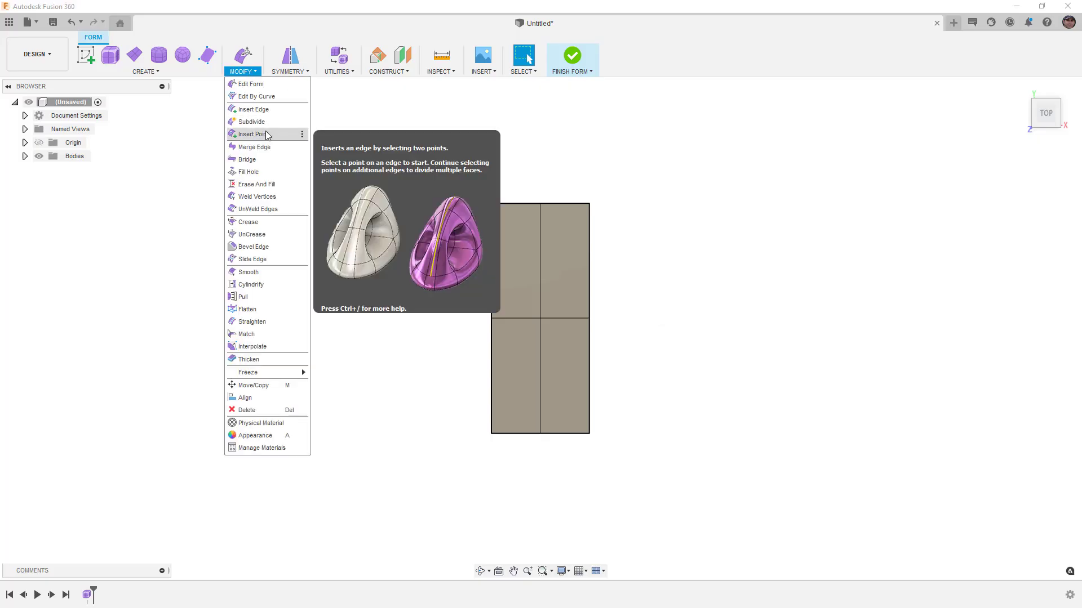
pyautogui.click(579, 167)
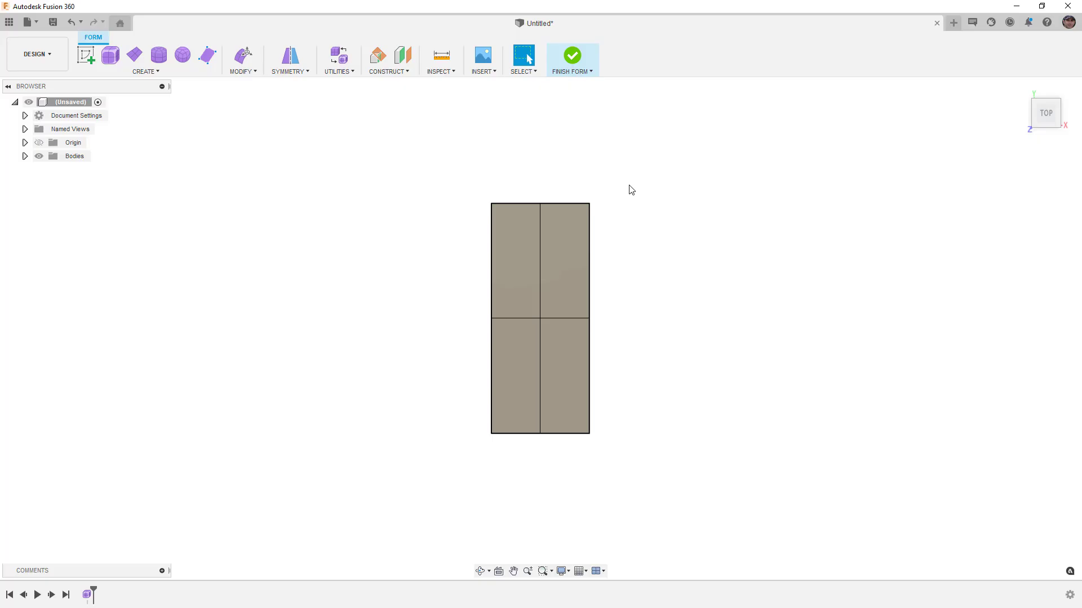
# Apply the first Display Mode style to the plane's top-right face.
pyautogui.click(574, 235)
pyautogui.click(353, 72)
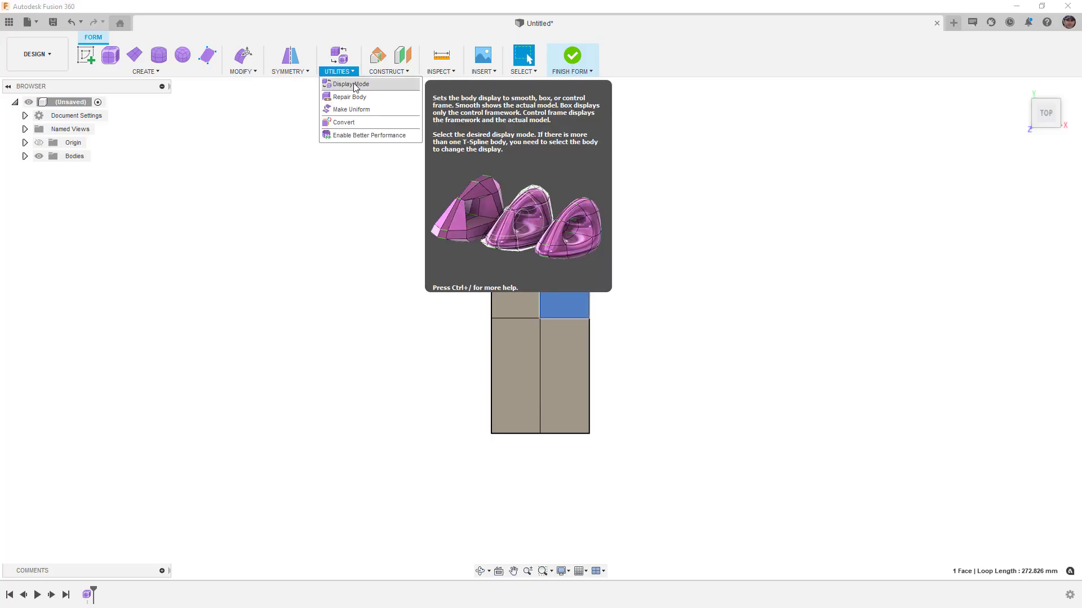
pyautogui.click(354, 84)
pyautogui.click(998, 188)
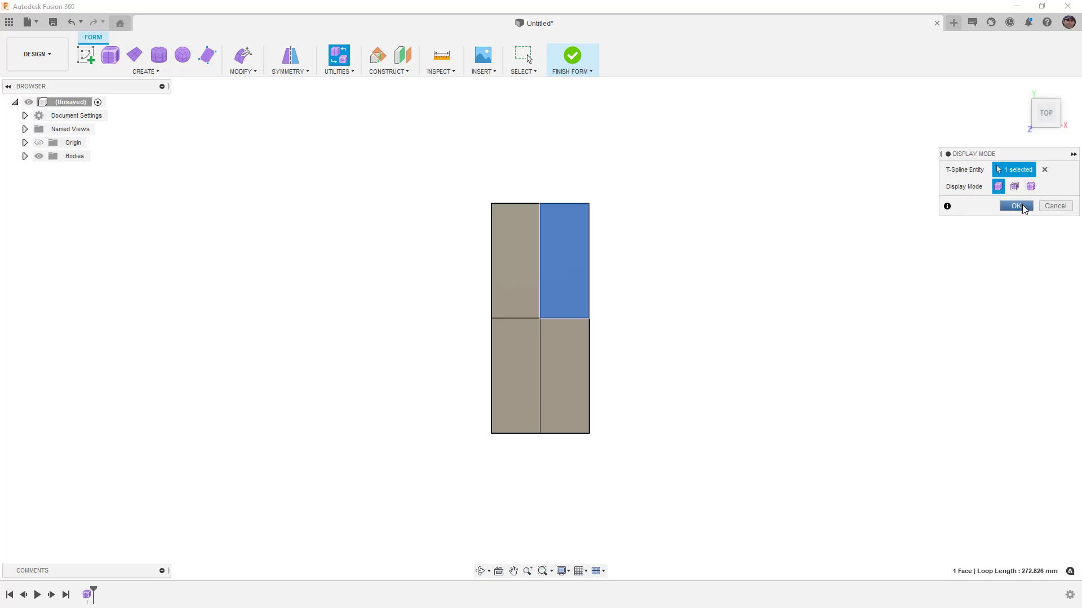
pyautogui.click(1017, 206)
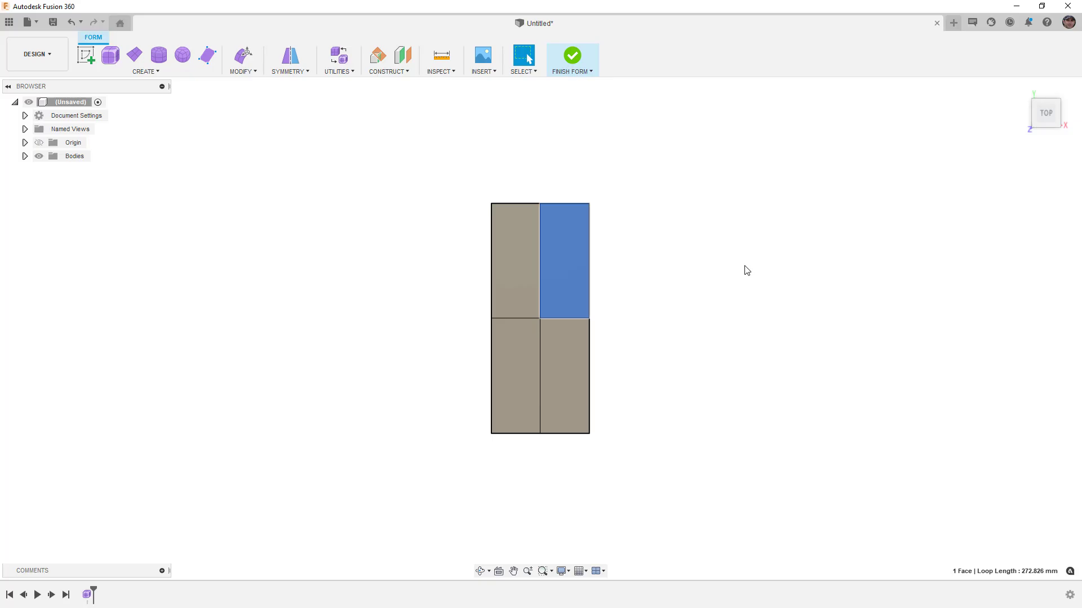
pyautogui.click(655, 275)
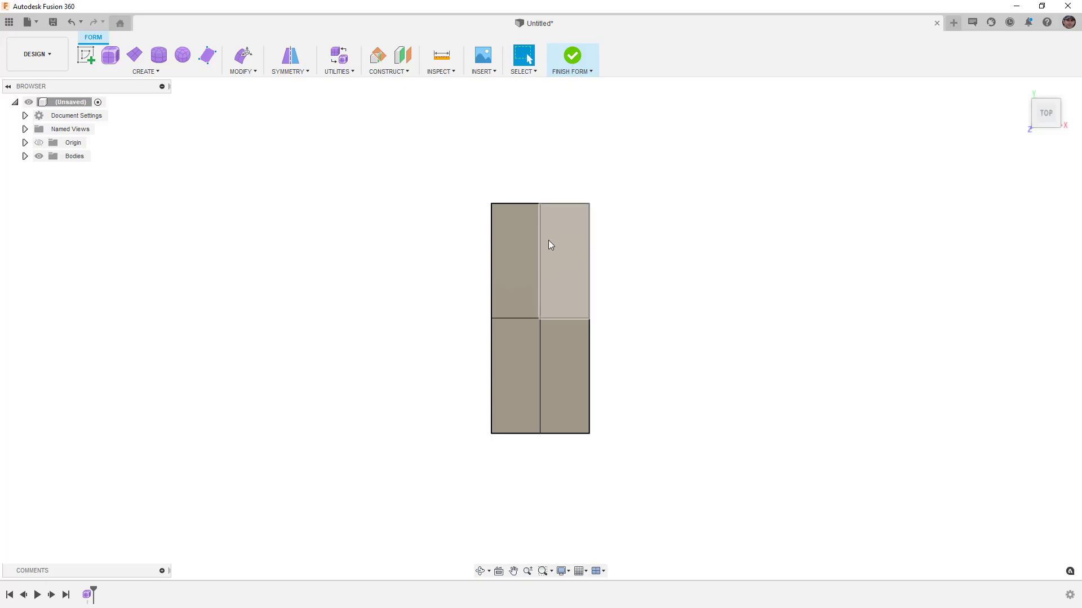
# Slide the plane's crosswise edge loop up toward its top end.
pyautogui.doubleClick(564, 319)
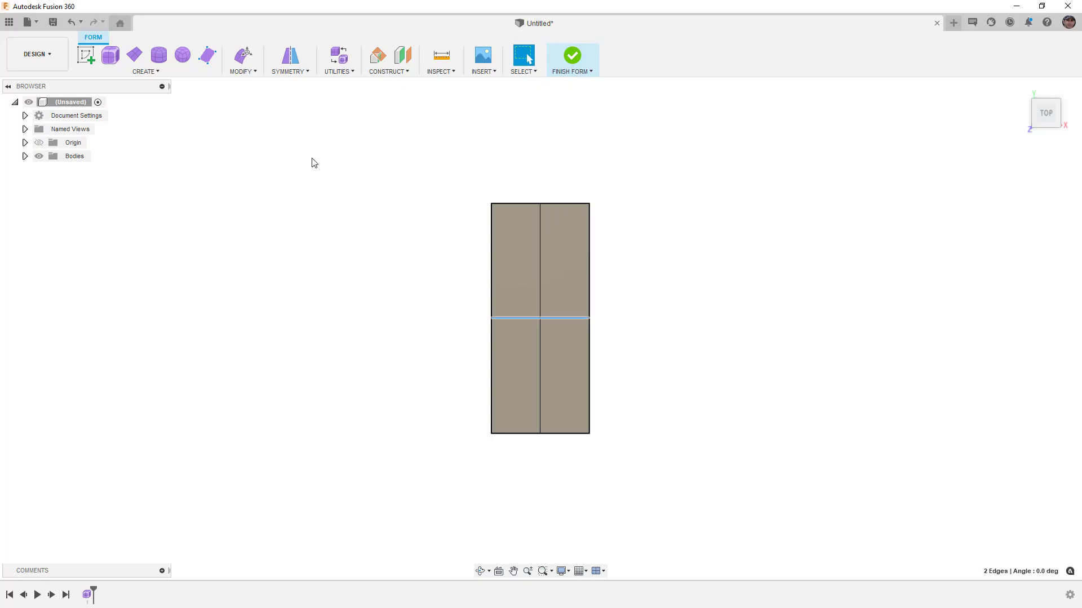
pyautogui.click(251, 72)
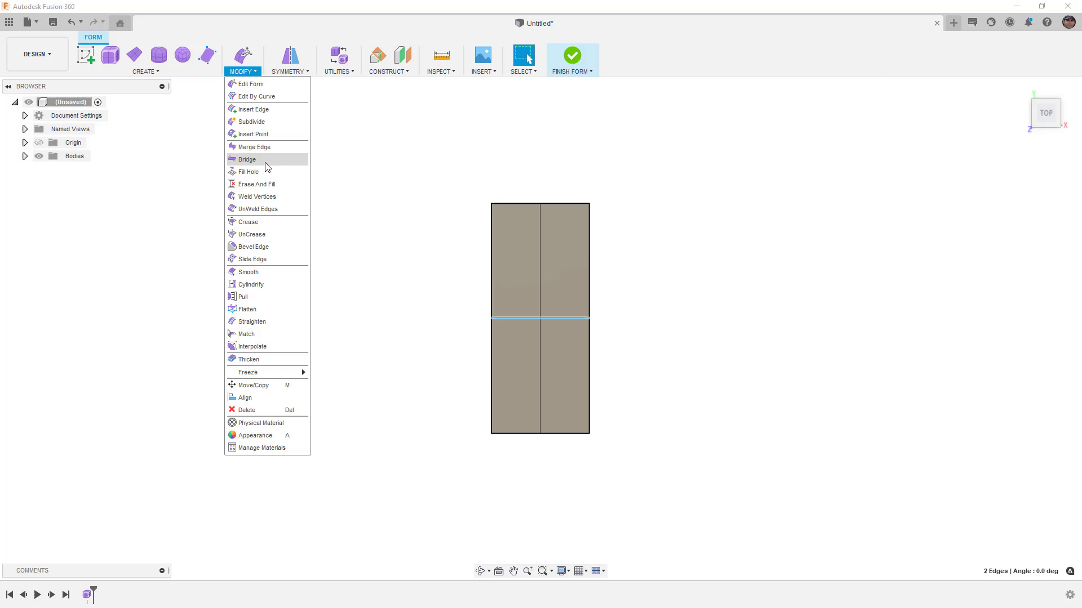
pyautogui.click(274, 259)
pyautogui.moveTo(512, 320); pyautogui.dragTo(513, 394)
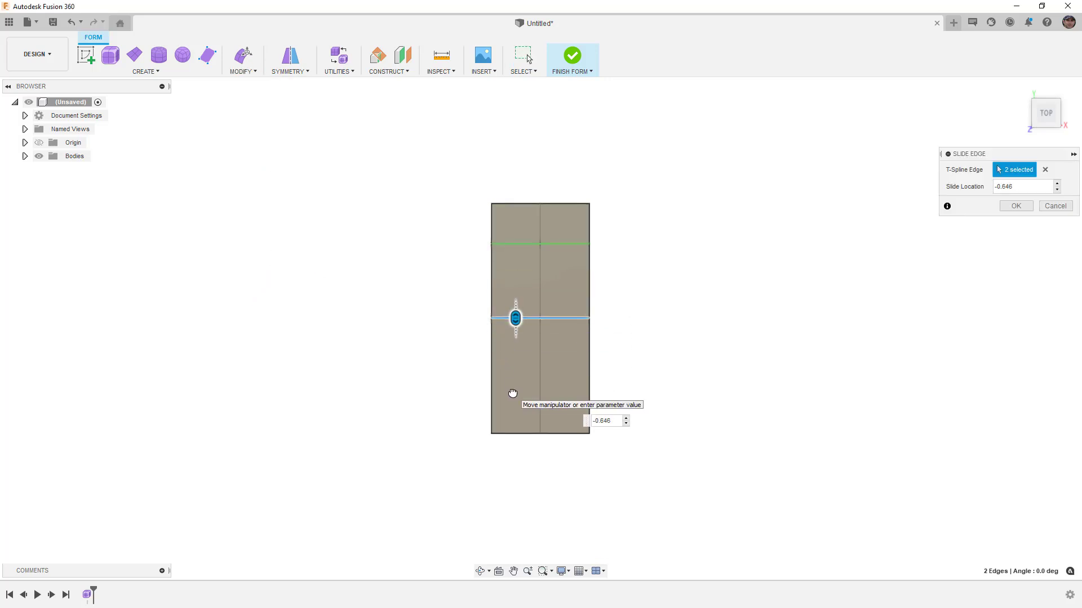
pyautogui.click(1016, 206)
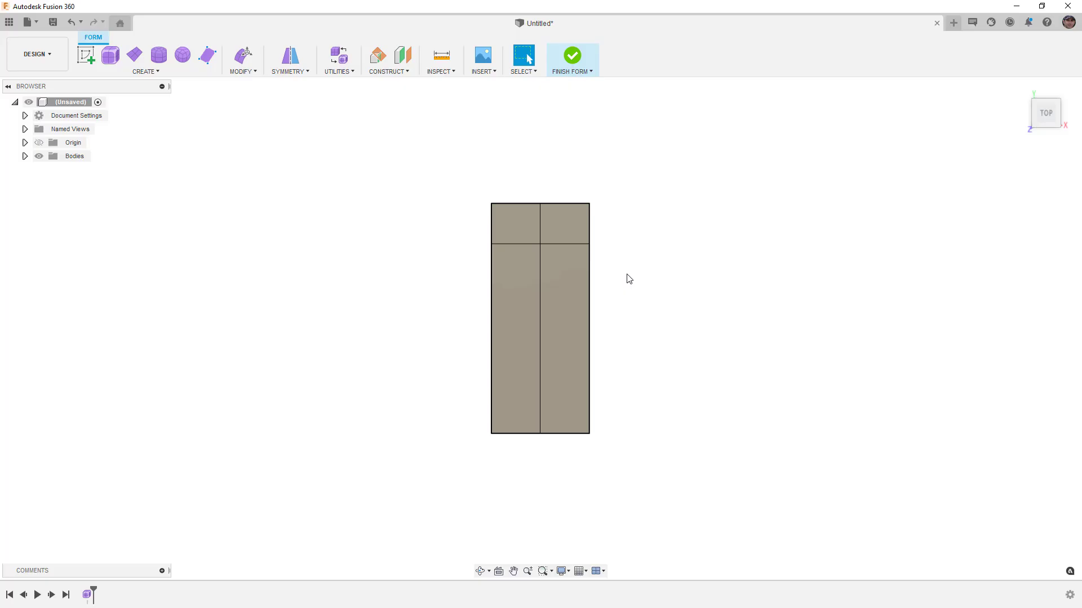
# Add two crosswise edges between the plane's right and left sides, making four rows of faces.
pyautogui.click(243, 71)
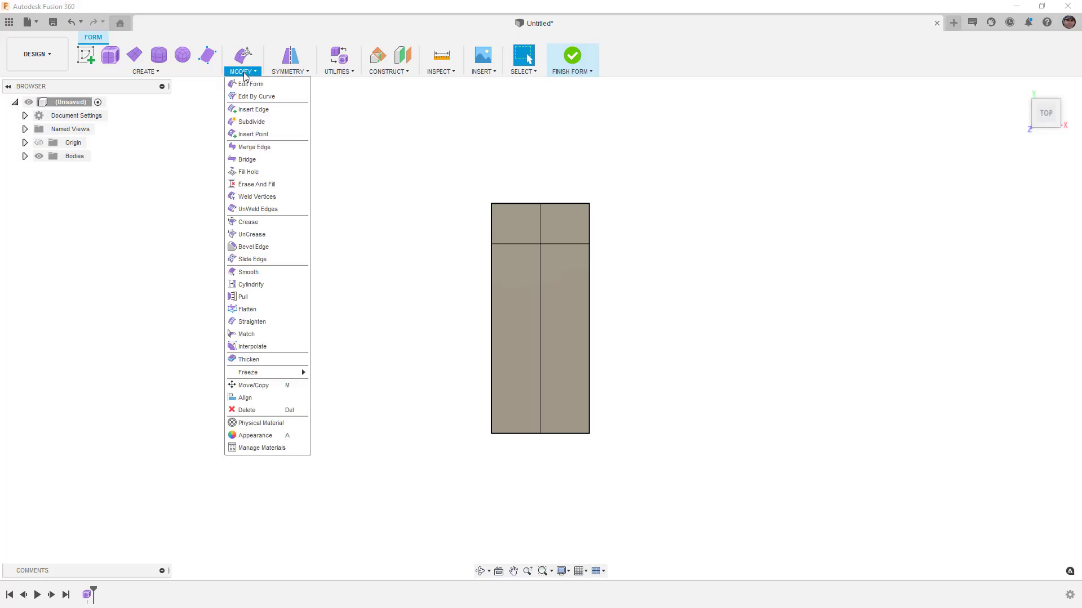
pyautogui.click(269, 135)
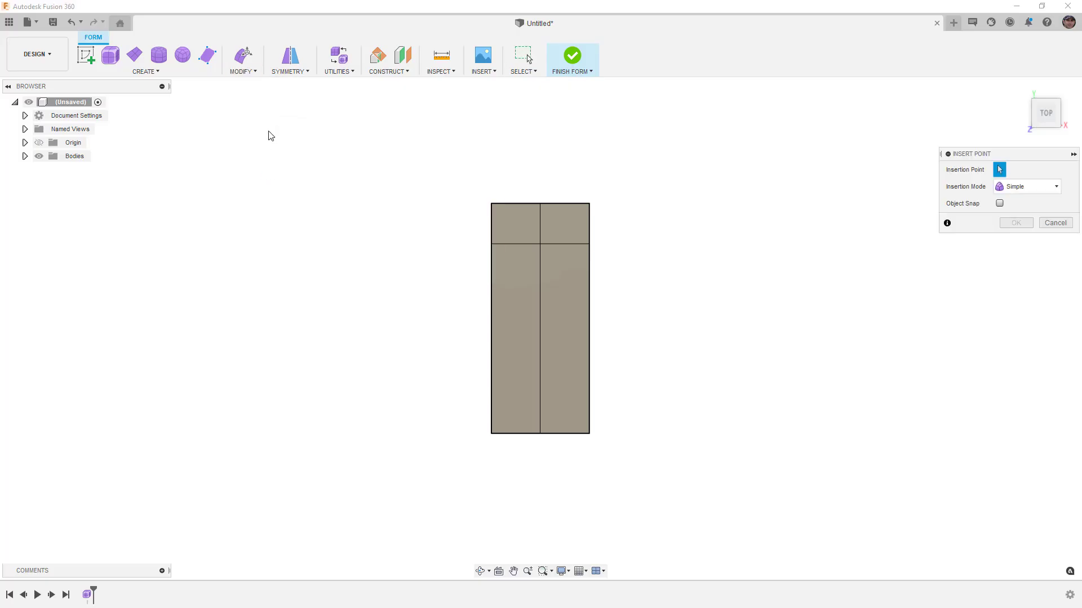
pyautogui.click(590, 295)
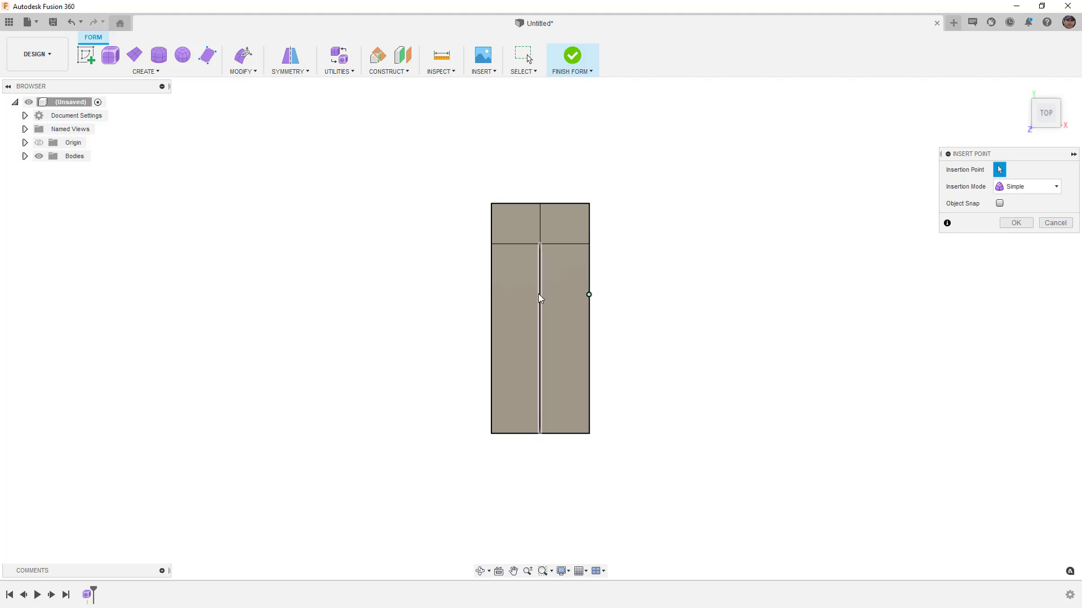
pyautogui.click(491, 293)
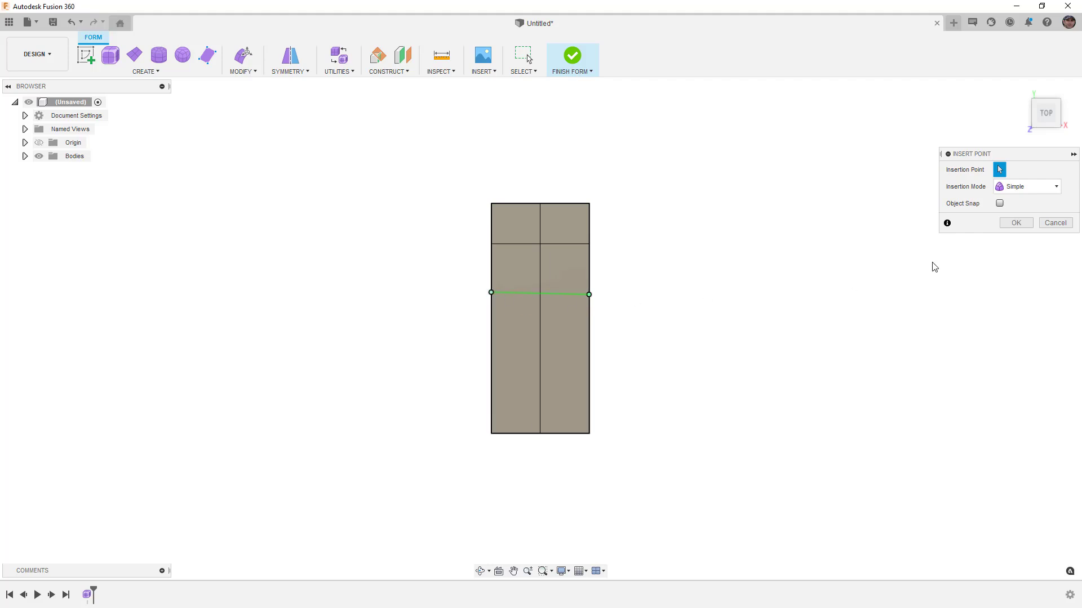
pyautogui.click(1015, 223)
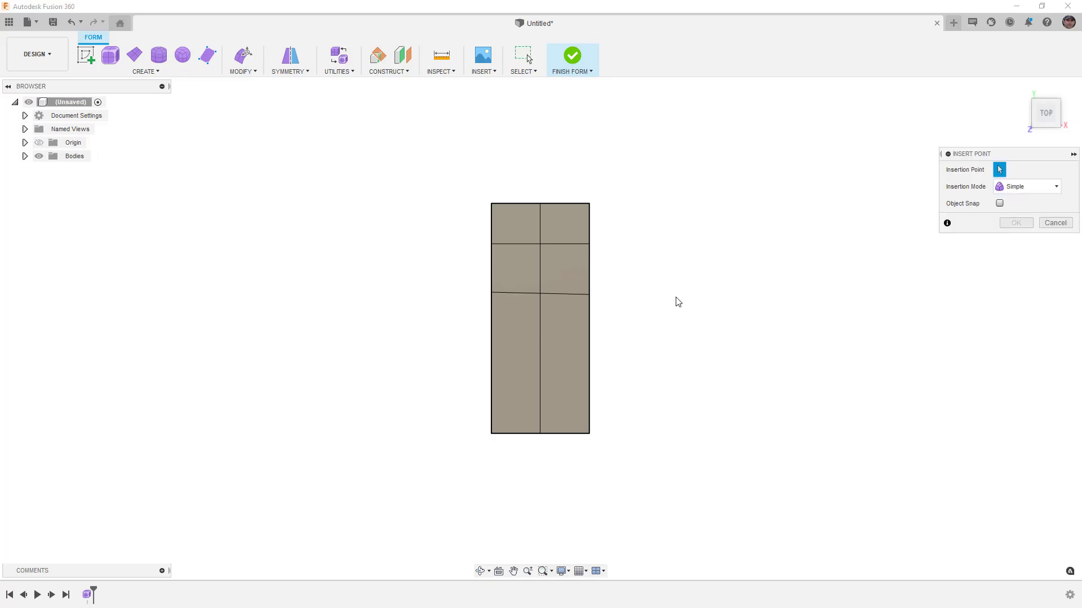
pyautogui.click(589, 353)
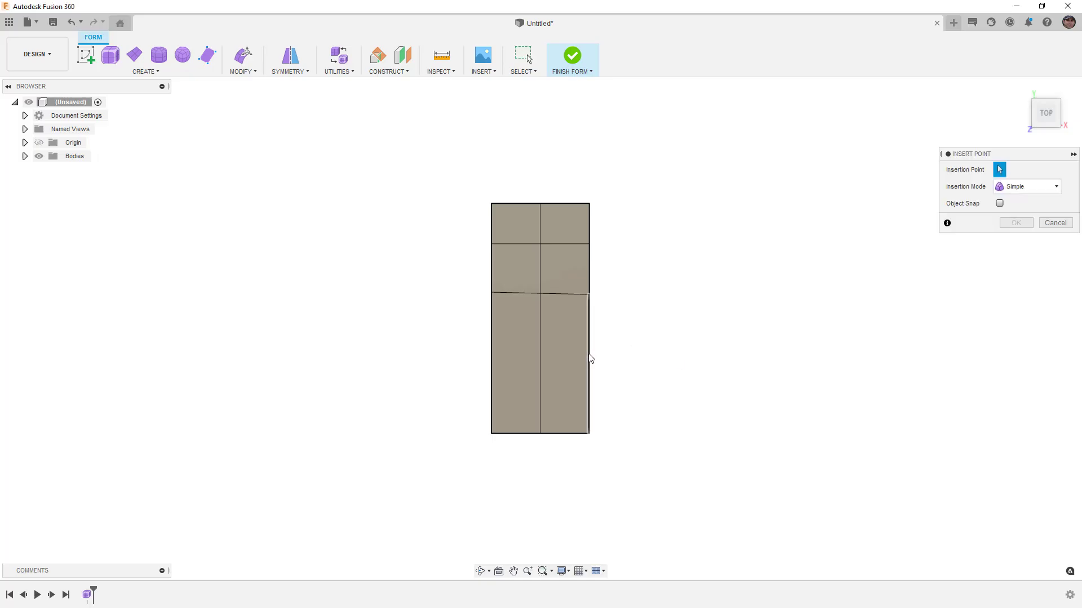
pyautogui.click(490, 350)
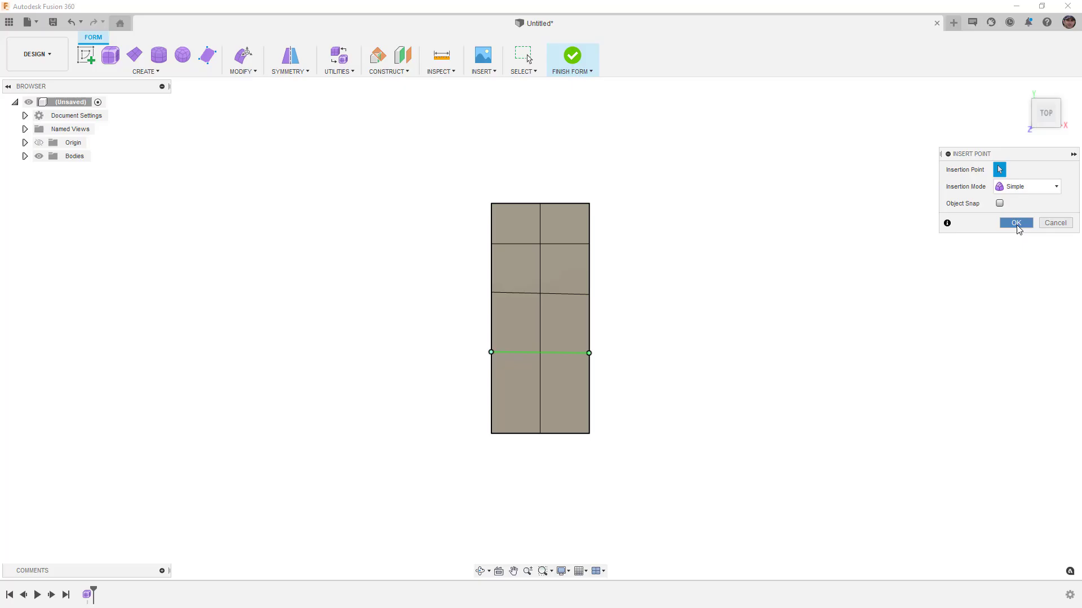
pyautogui.click(1016, 223)
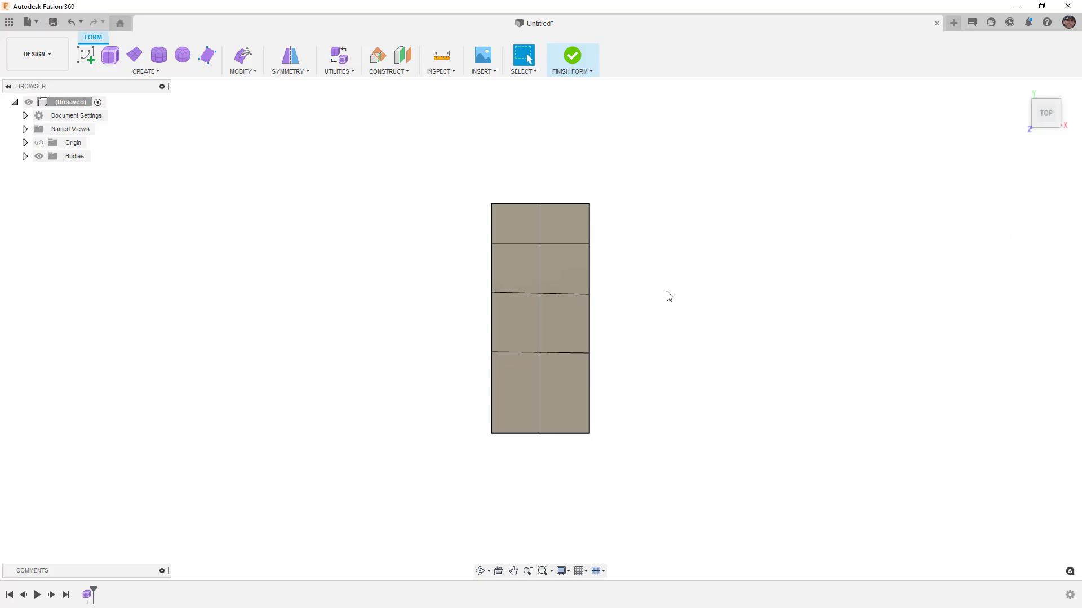
# Select the top-left and top-right faces to check the layout, then clear the selection.
pyautogui.click(539, 217)
pyautogui.click(541, 214)
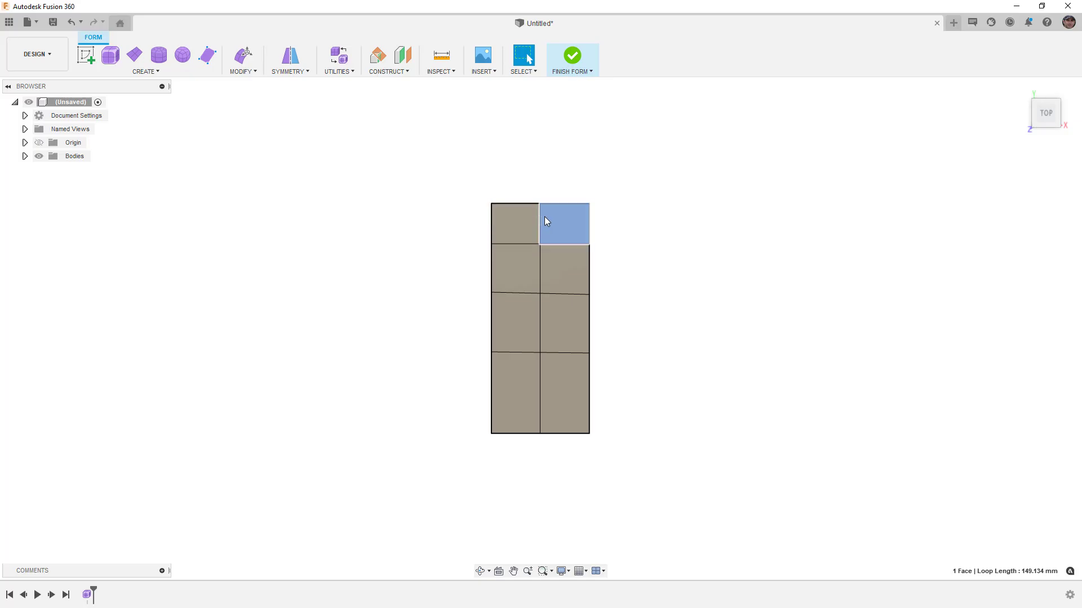
pyautogui.press('Escape')
pyautogui.click(540, 216)
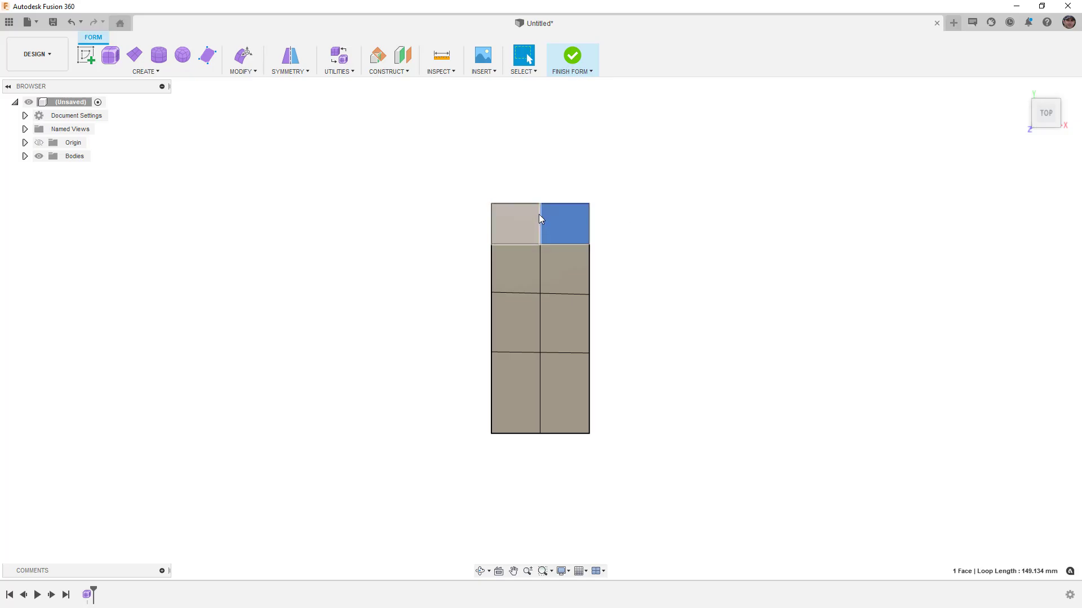
pyautogui.click(539, 209)
pyautogui.click(635, 218)
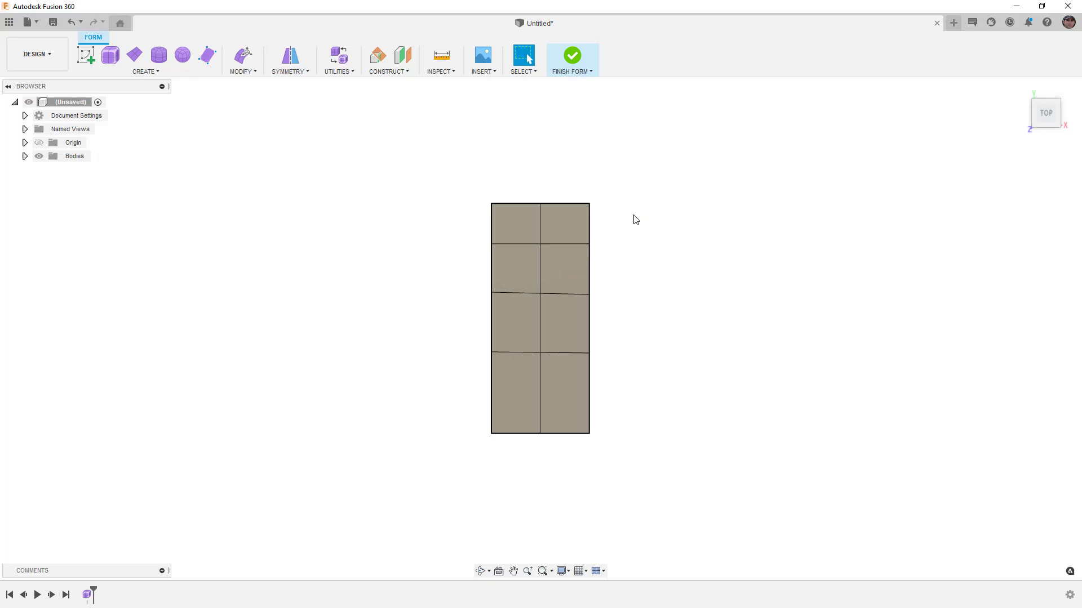
# Turn off T-Spline Body in the selection filters.
pyautogui.click(532, 70)
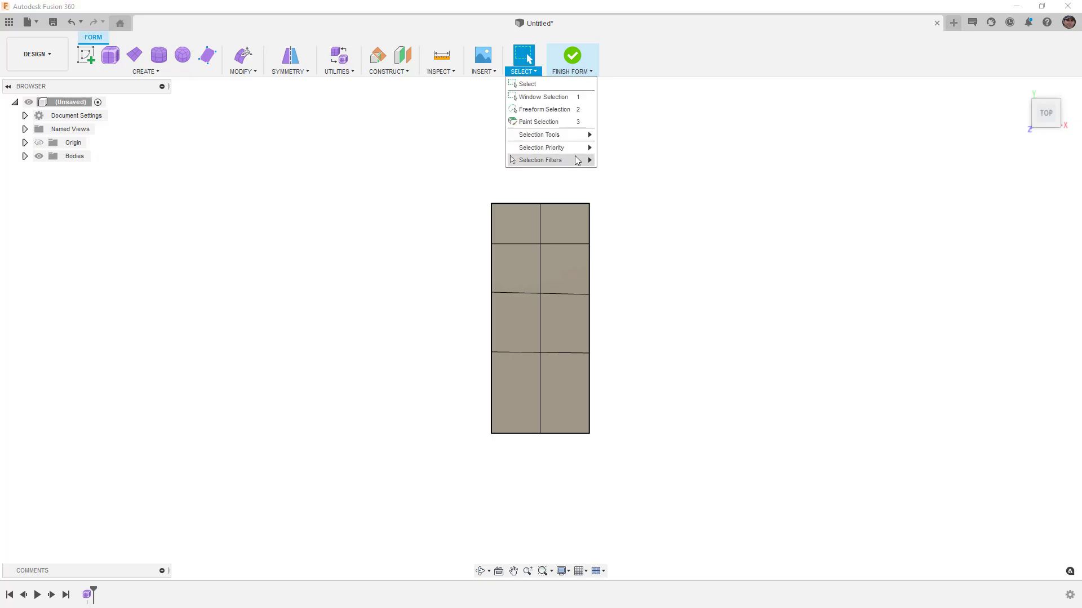
pyautogui.moveTo(577, 162)
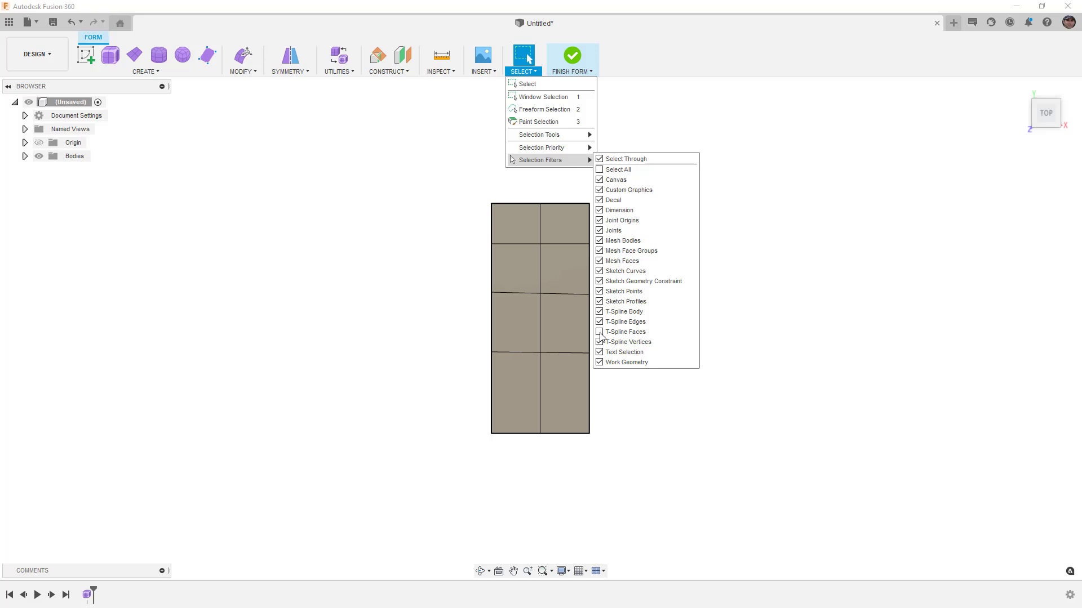
pyautogui.click(600, 312)
pyautogui.click(552, 245)
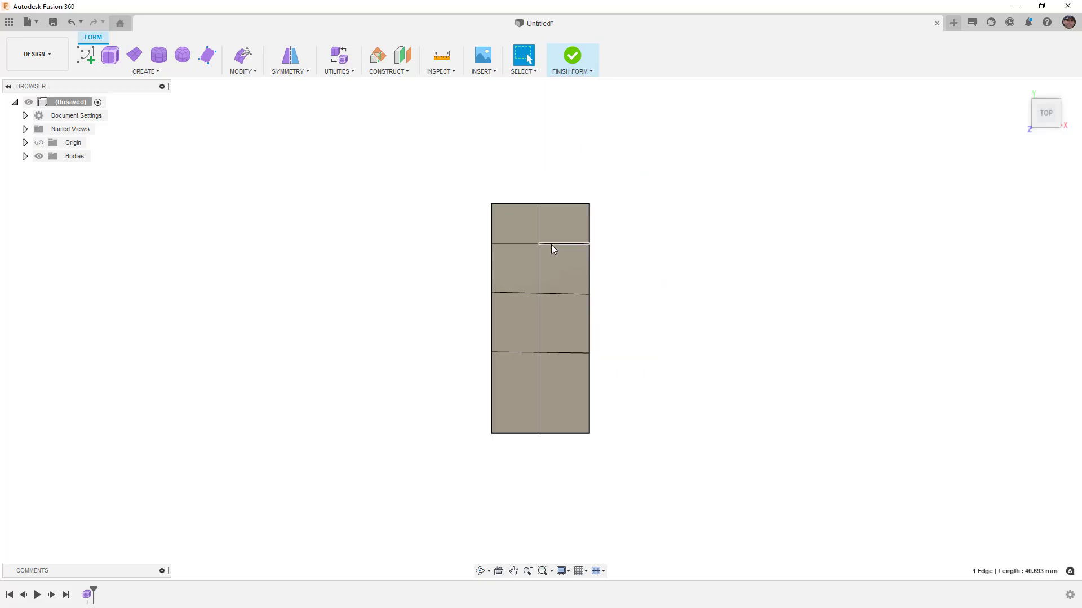
# Delete the vertical edge dividing the top row of faces.
pyautogui.click(549, 203)
pyautogui.click(589, 204)
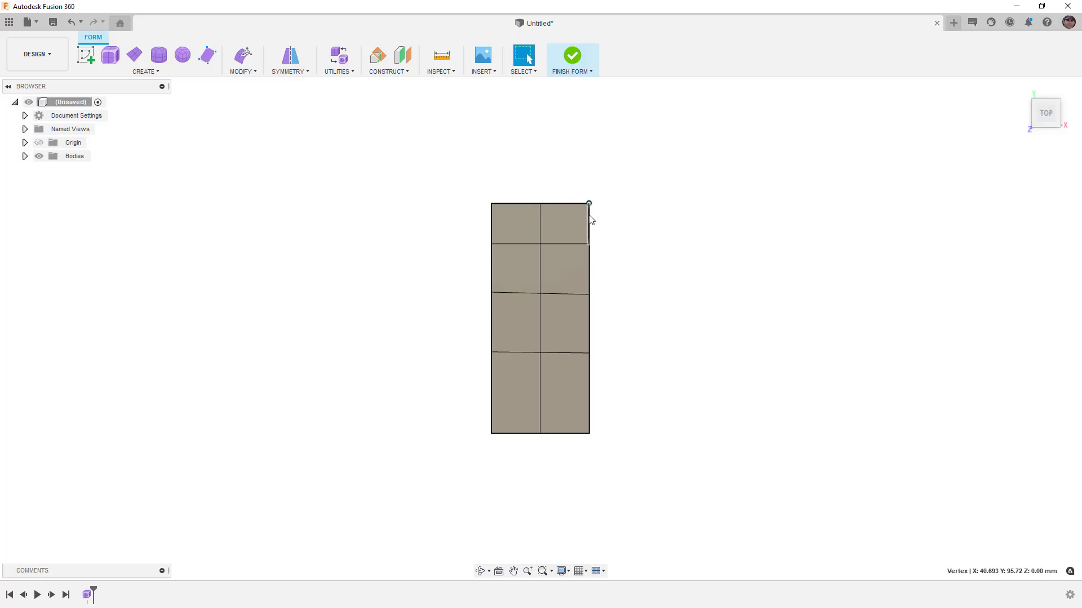
pyautogui.click(589, 220)
pyautogui.click(607, 218)
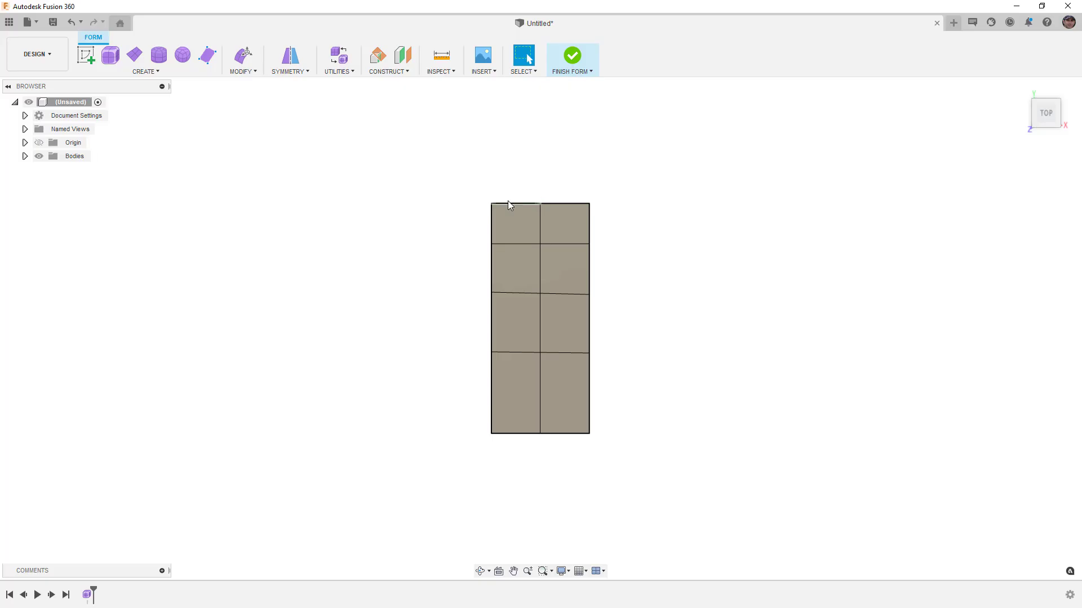
pyautogui.click(542, 216)
pyautogui.press('Delete')
# Insert a diagonal edge from the right-side vertex to the central vertex.
pyautogui.click(250, 72)
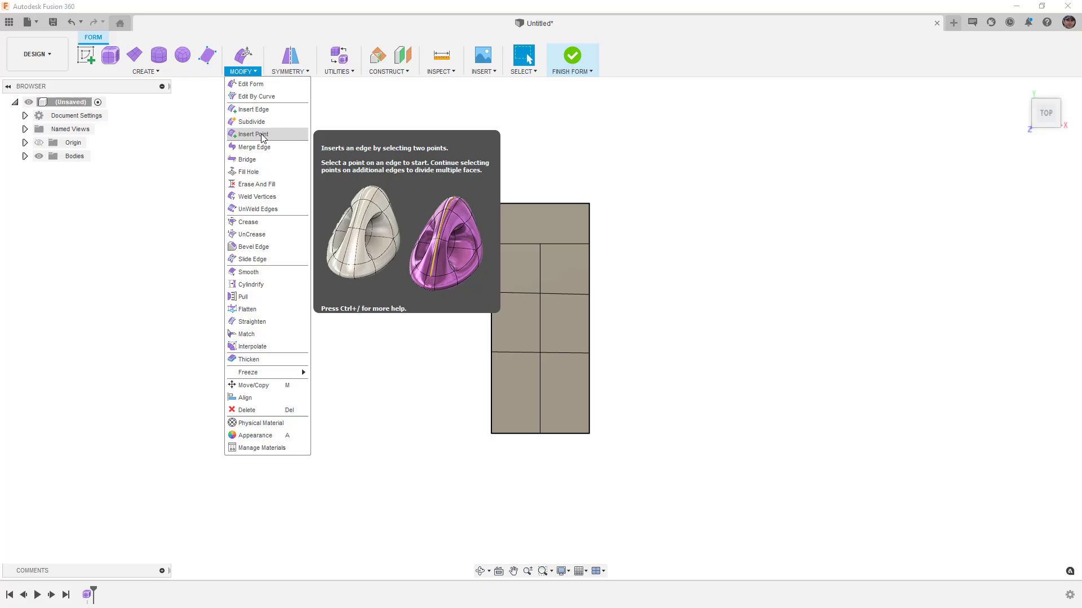
pyautogui.click(253, 134)
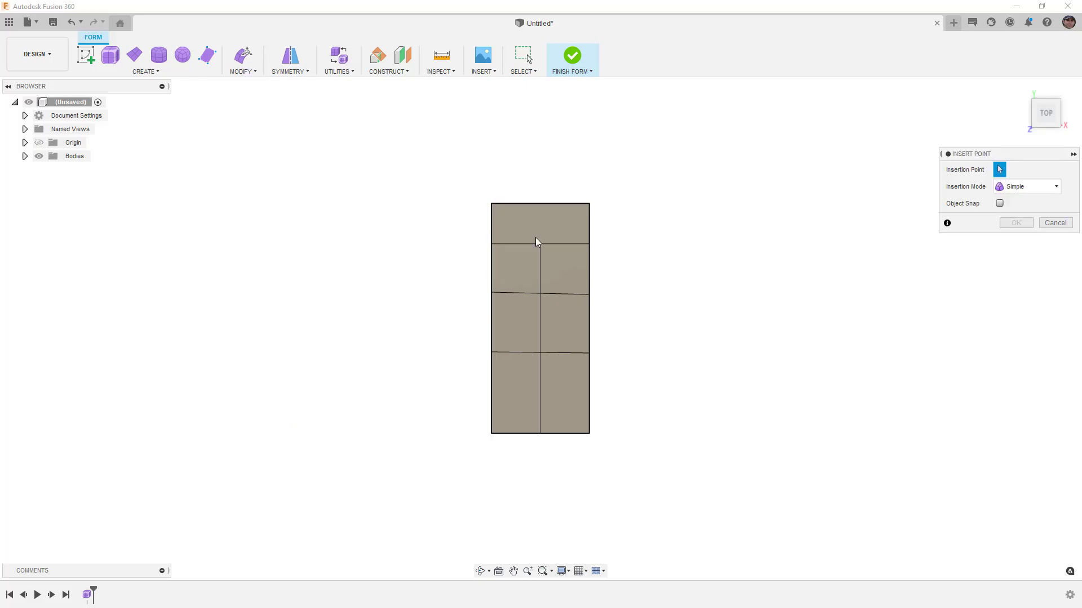
pyautogui.click(589, 244)
pyautogui.click(540, 294)
pyautogui.click(1024, 224)
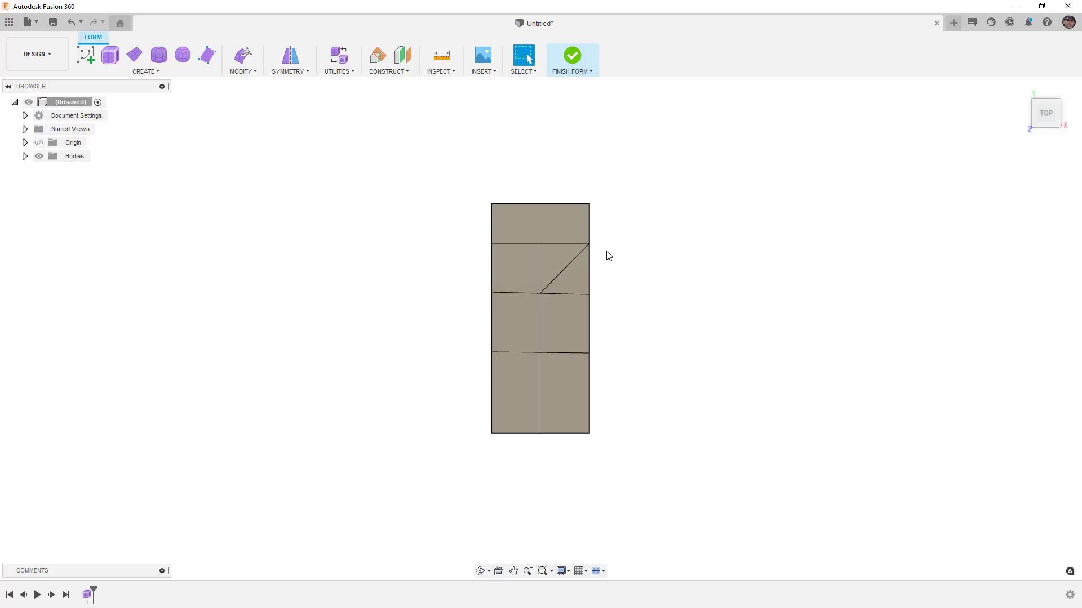
# Delete the short vertical edge and the right half of the middle horizontal edge.
pyautogui.click(540, 257)
pyautogui.press('Delete')
pyautogui.click(517, 244)
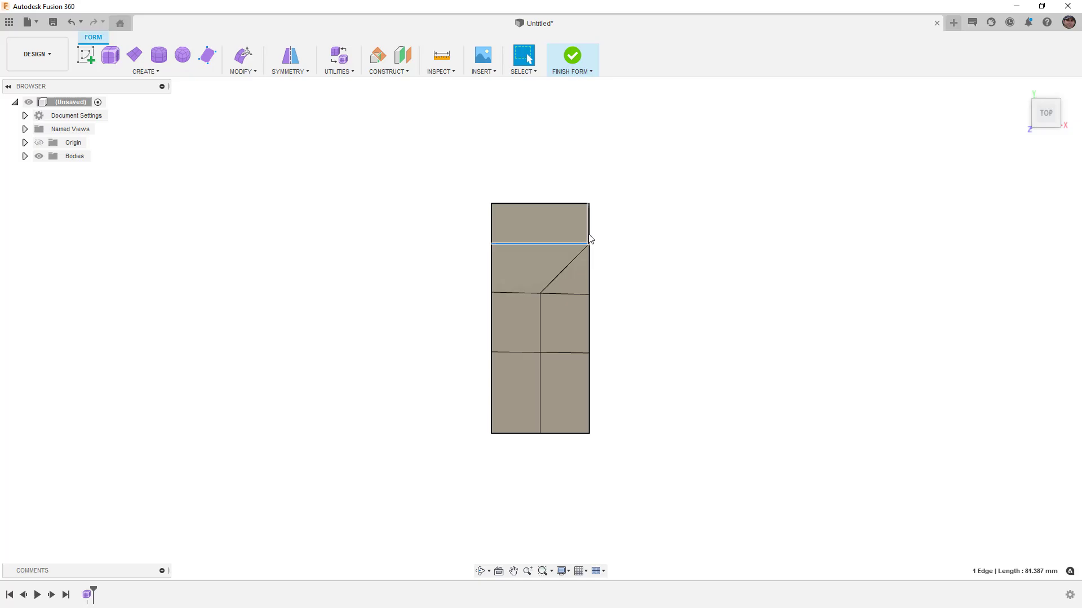
pyautogui.click(529, 293)
pyautogui.click(569, 294)
pyautogui.press('Delete')
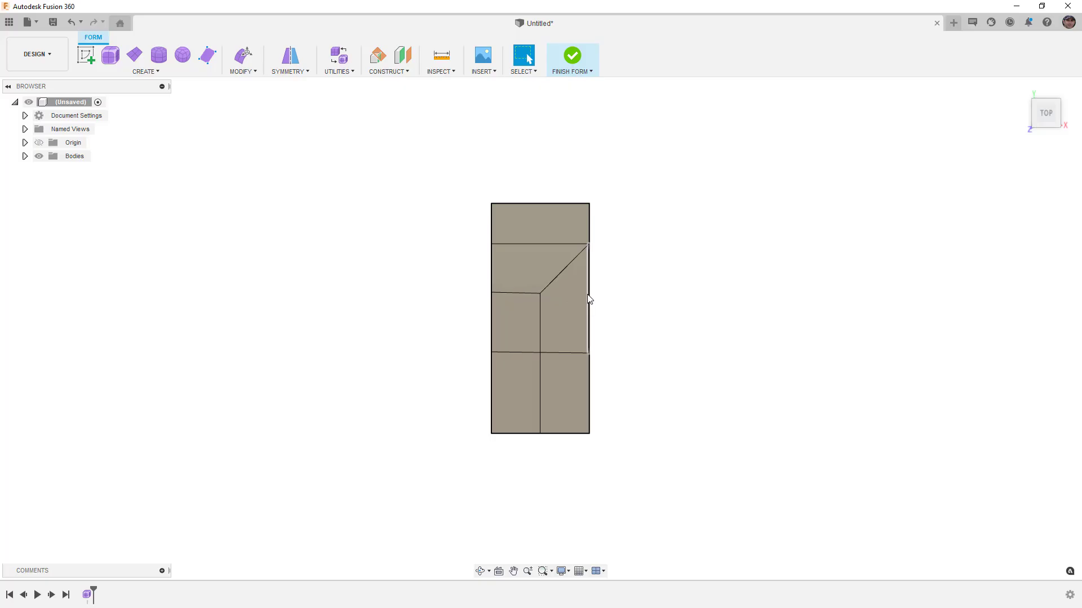
# Select the edges around the new diagonal to check the layout, then clear the selection.
pyautogui.click(581, 252)
pyautogui.click(588, 259)
pyautogui.click(566, 353)
pyautogui.click(539, 325)
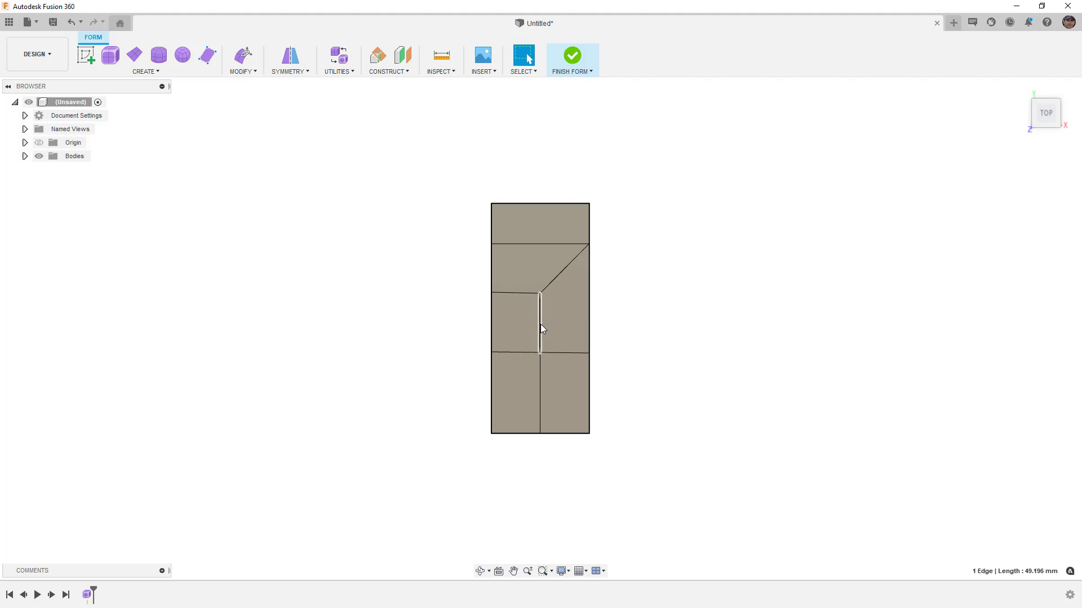
pyautogui.click(525, 293)
pyautogui.click(493, 335)
pyautogui.click(512, 353)
pyautogui.click(540, 332)
pyautogui.click(614, 257)
# Pan and zoom in on the middle of the plane.
pyautogui.click(506, 244)
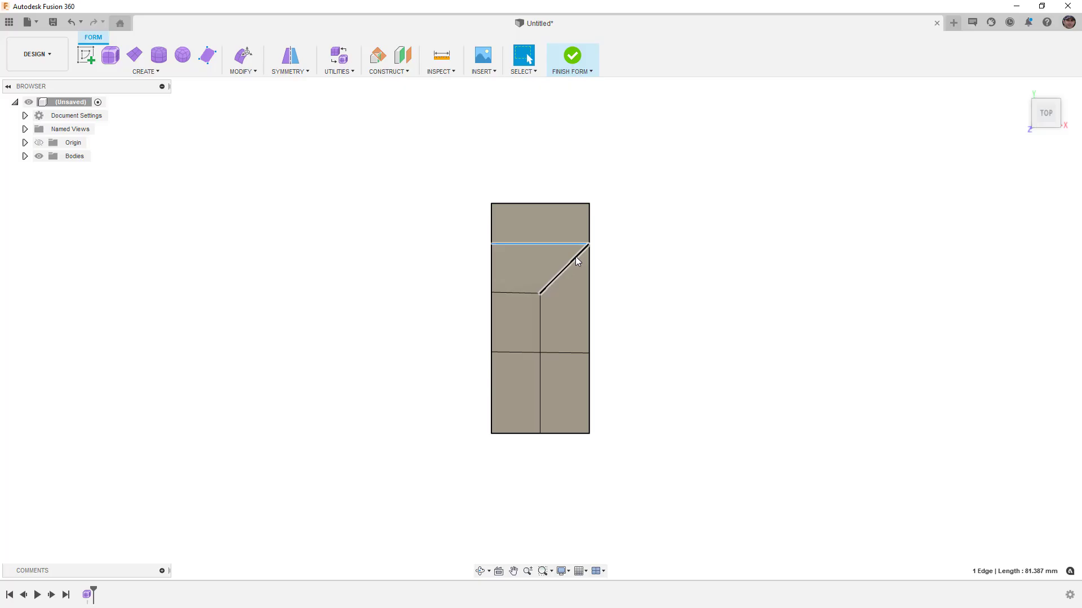
pyautogui.click(602, 293)
pyautogui.moveTo(595, 337); pyautogui.dragTo(586, 311, button='middle')
pyautogui.scroll(2, 572, 296)
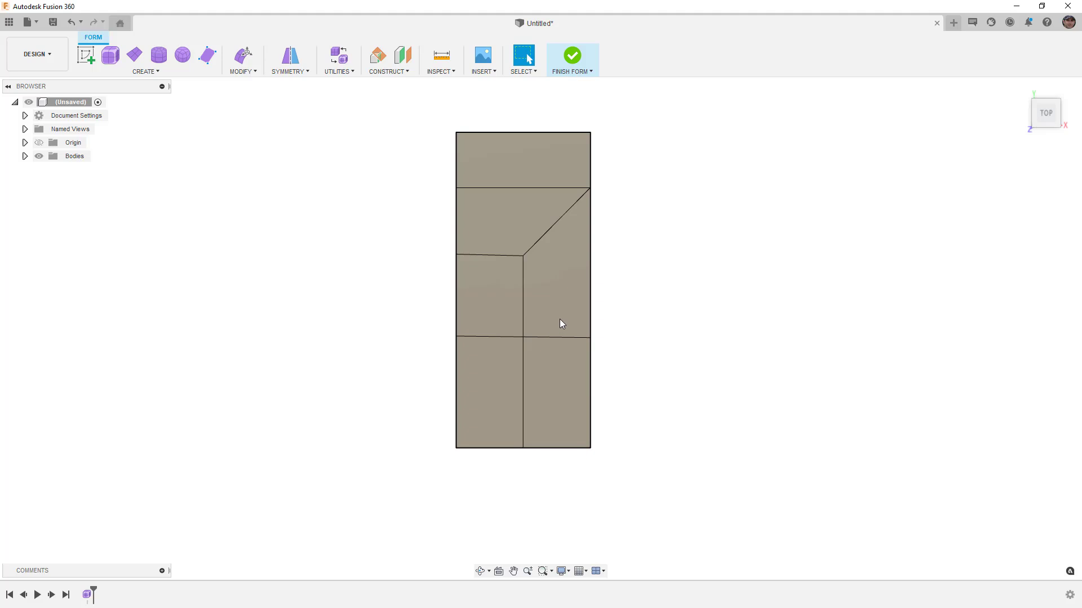
# Insert a horizontal edge across the plane from its left edge to its right edge.
pyautogui.click(244, 71)
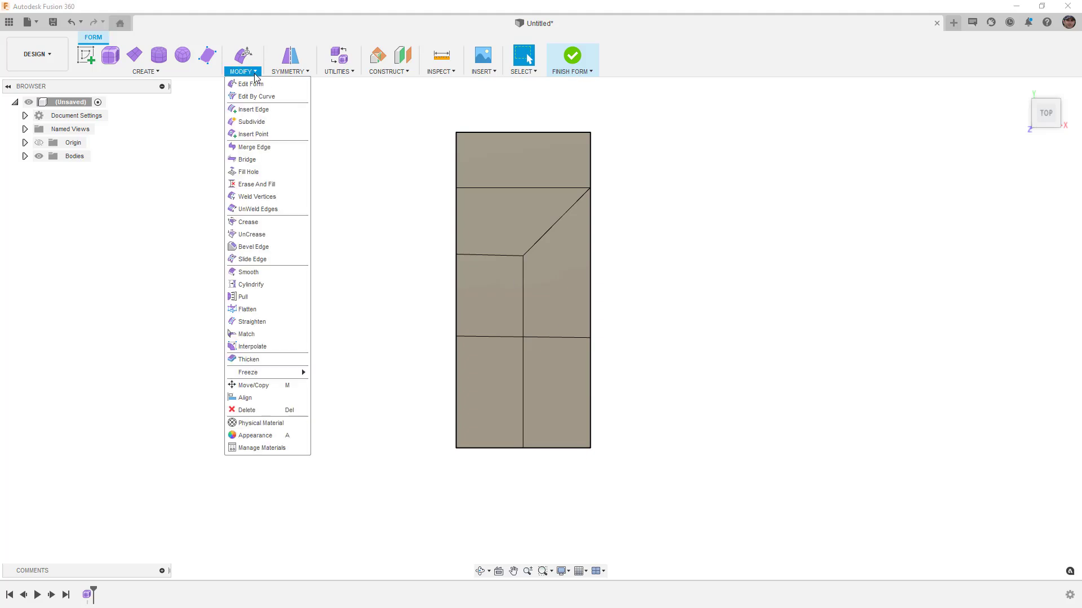
pyautogui.click(256, 126)
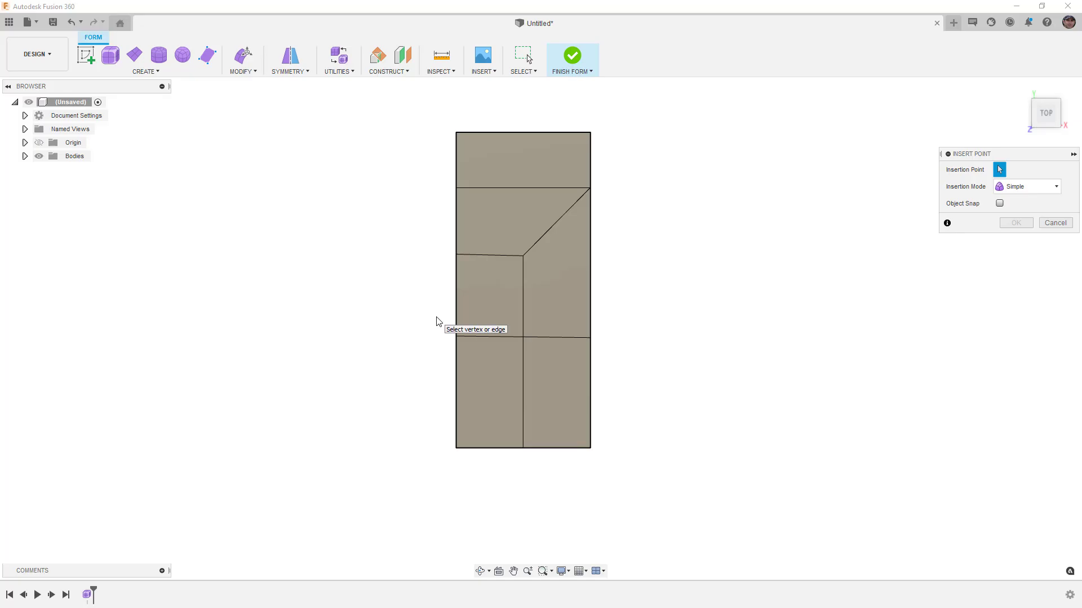
pyautogui.click(456, 296)
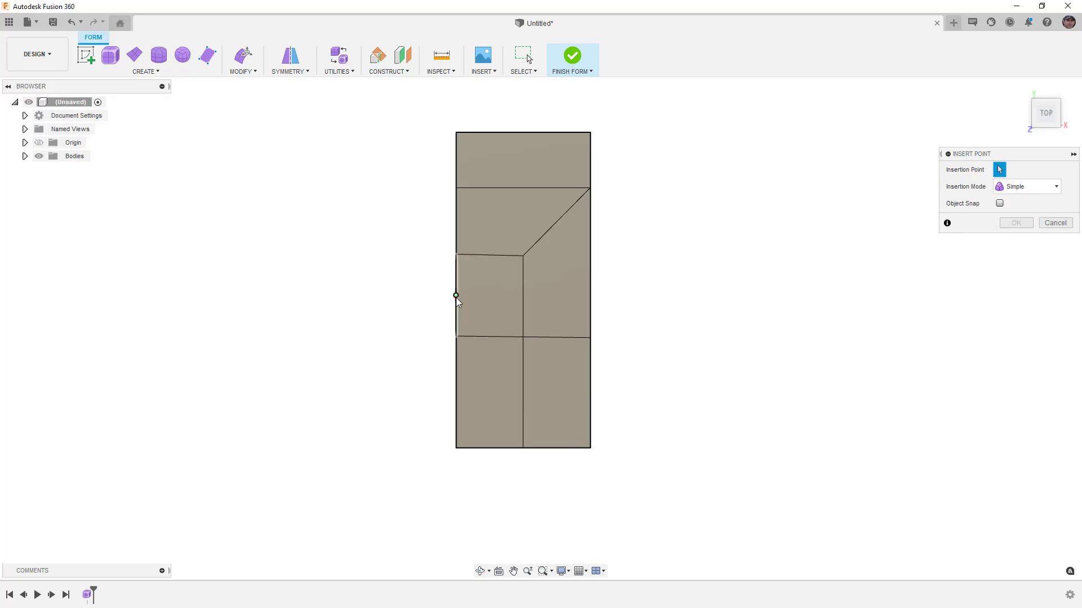
pyautogui.click(589, 297)
pyautogui.click(1015, 223)
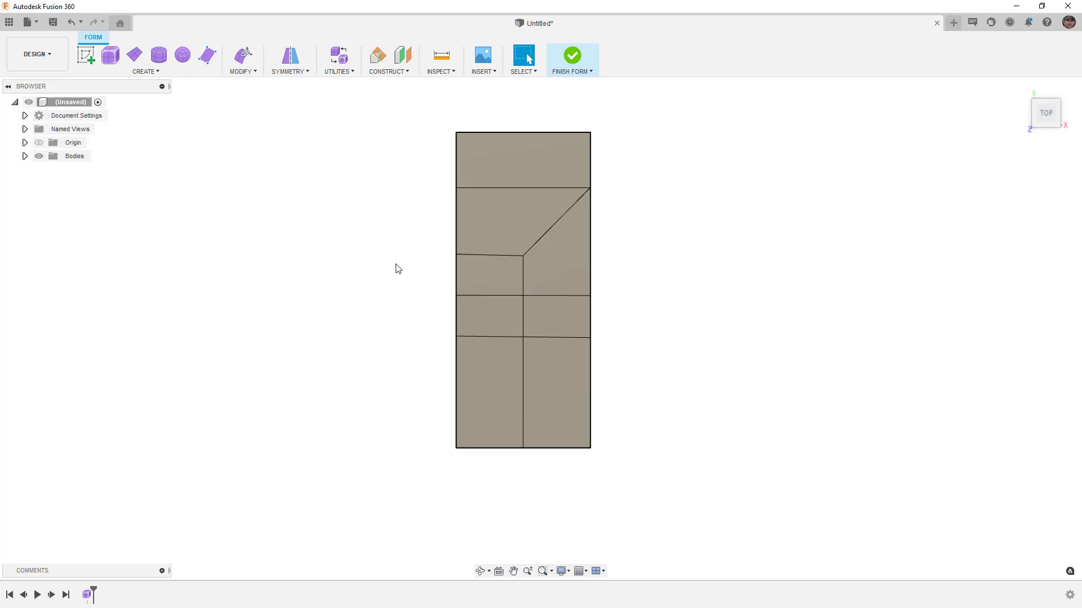
# Insert a V of edges from the right edge through the middle vertical edge to the left edge.
pyautogui.click(252, 72)
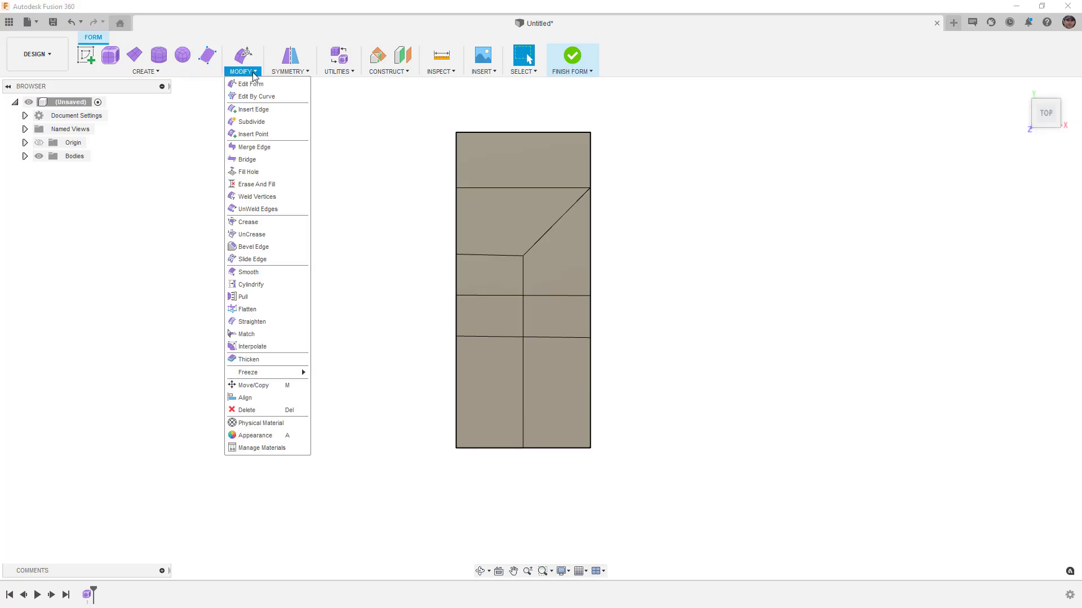
pyautogui.click(263, 136)
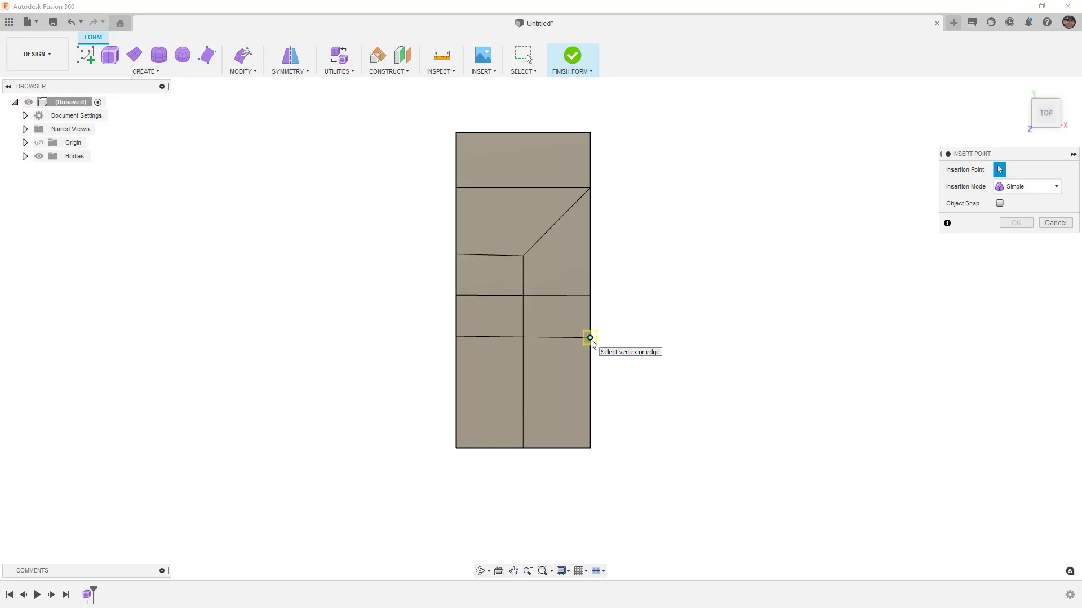
pyautogui.click(590, 338)
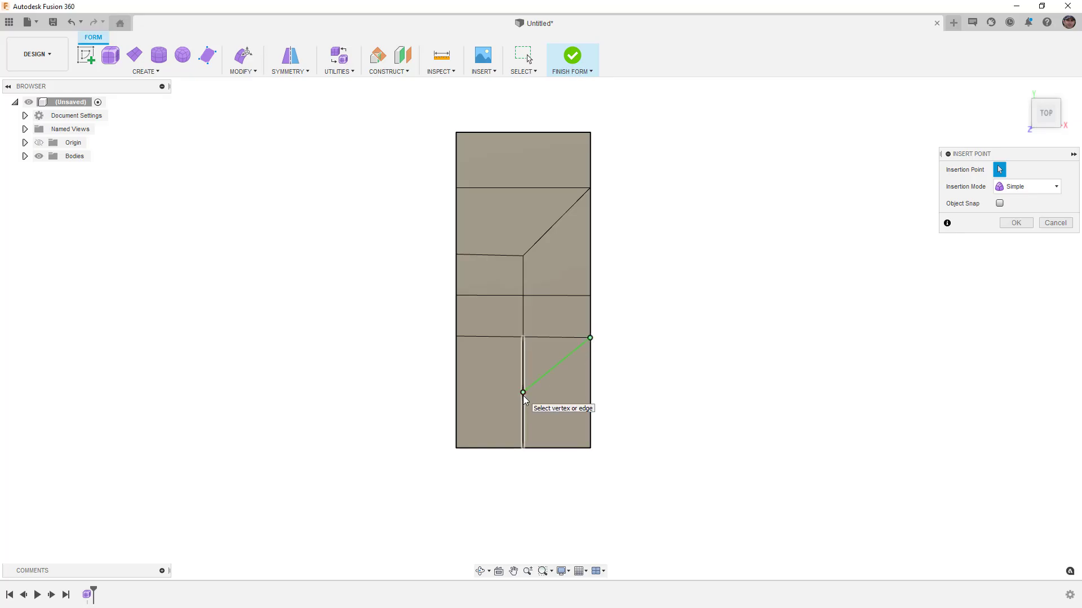
pyautogui.click(522, 393)
pyautogui.click(456, 336)
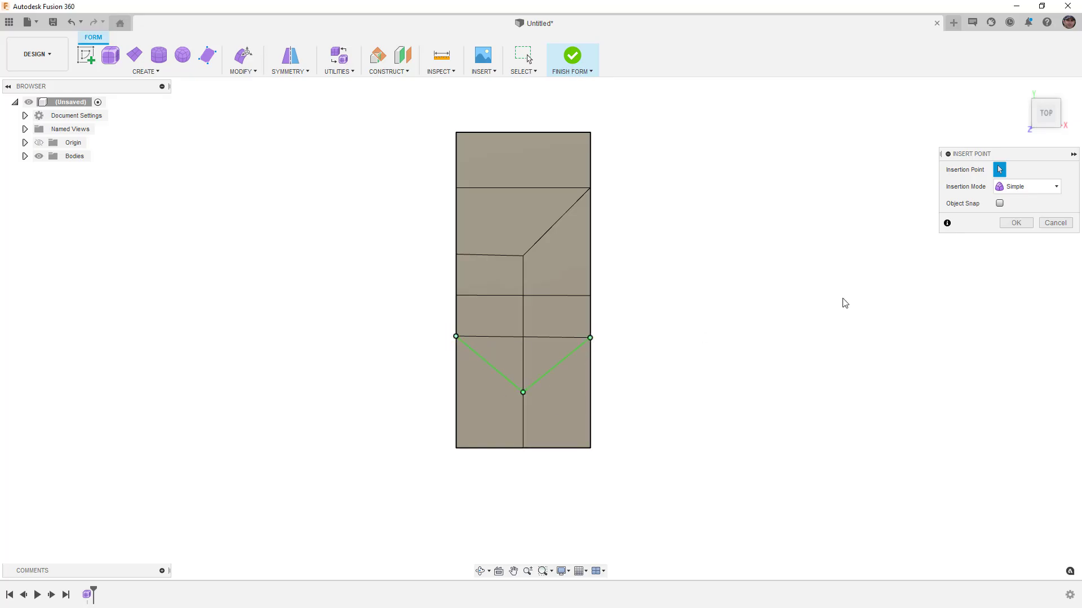
pyautogui.click(1016, 223)
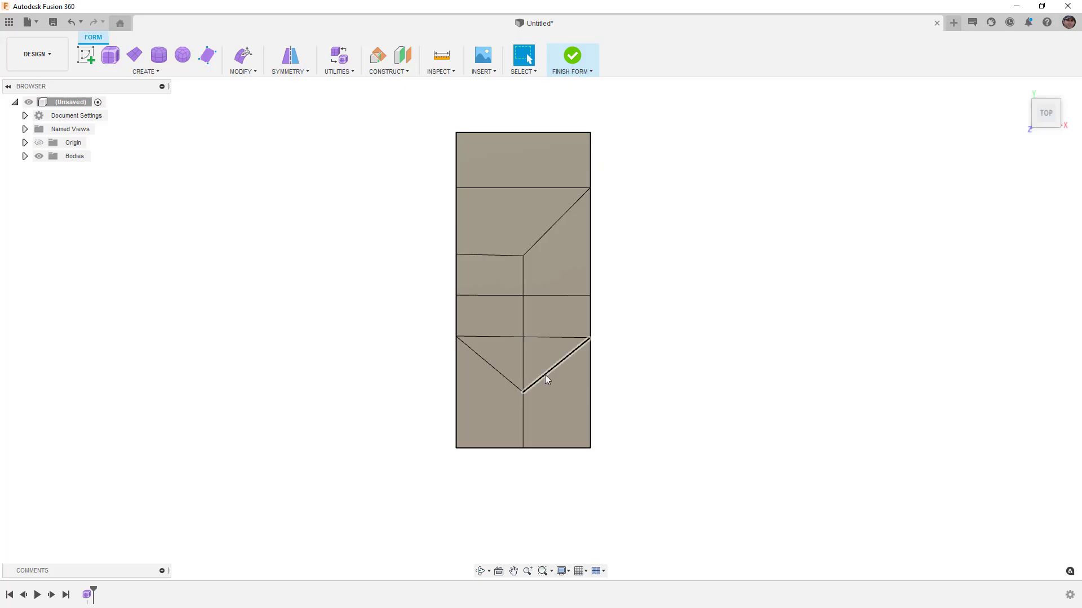
# Insert two edges dropping from the V's right and left arms to the bottom edge.
pyautogui.click(237, 72)
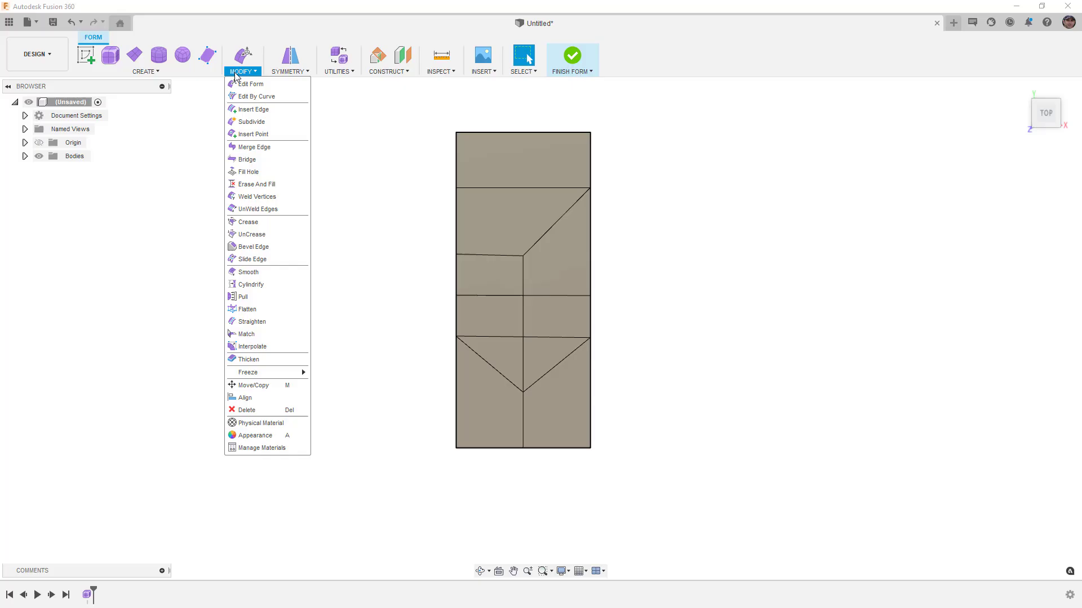
pyautogui.click(257, 134)
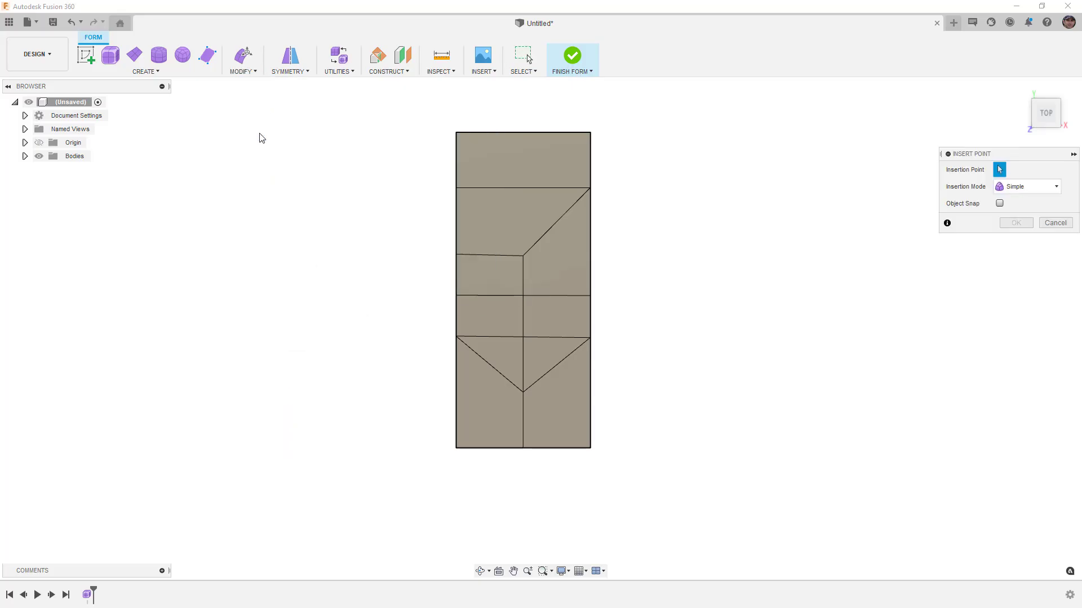
pyautogui.click(558, 364)
pyautogui.click(557, 448)
pyautogui.click(1016, 224)
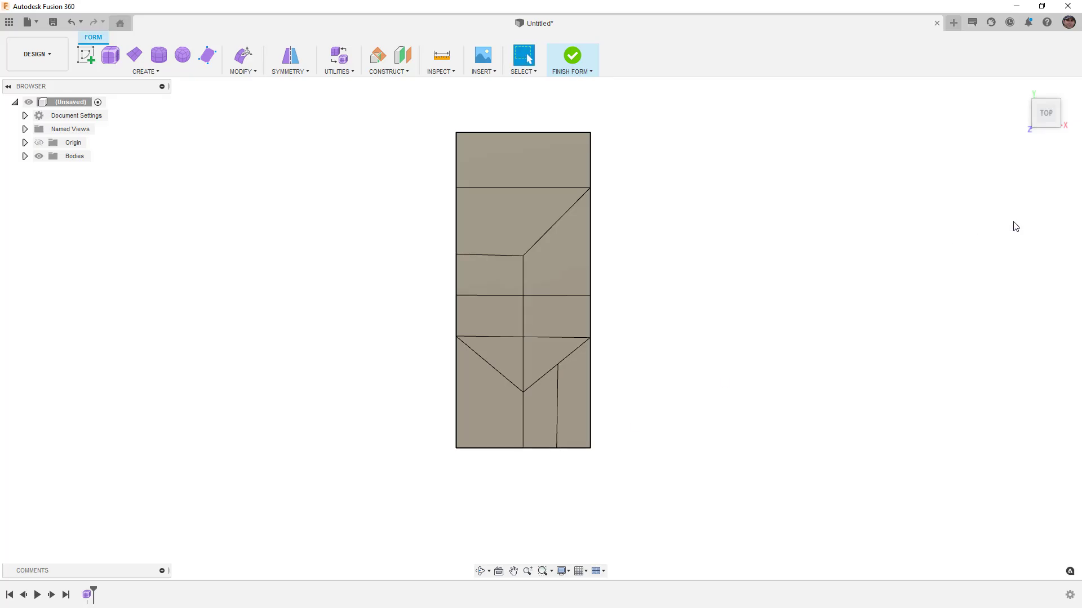
pyautogui.press('Return')
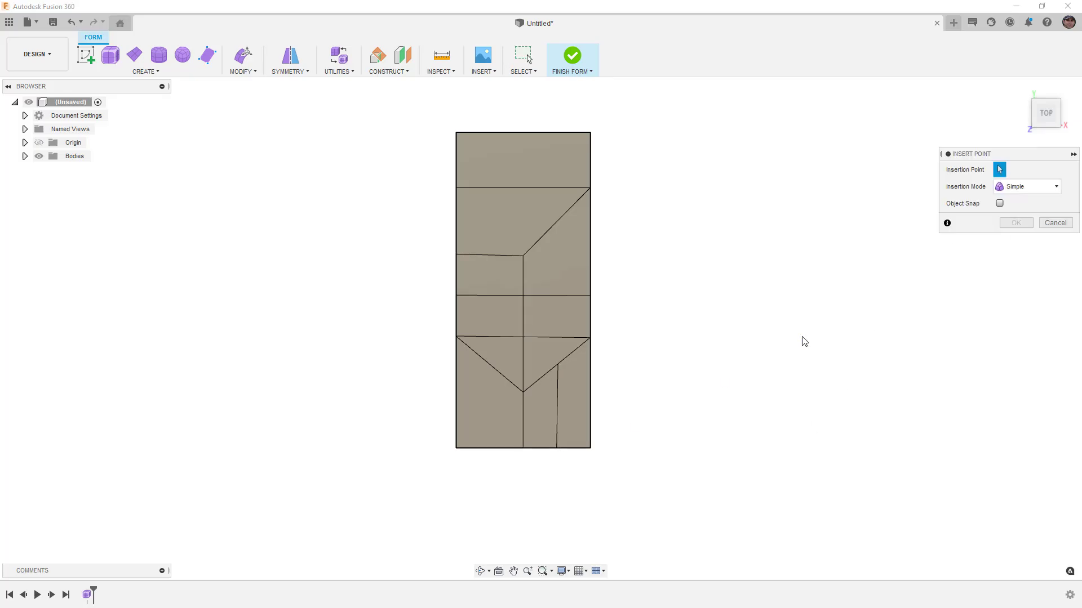
pyautogui.click(493, 367)
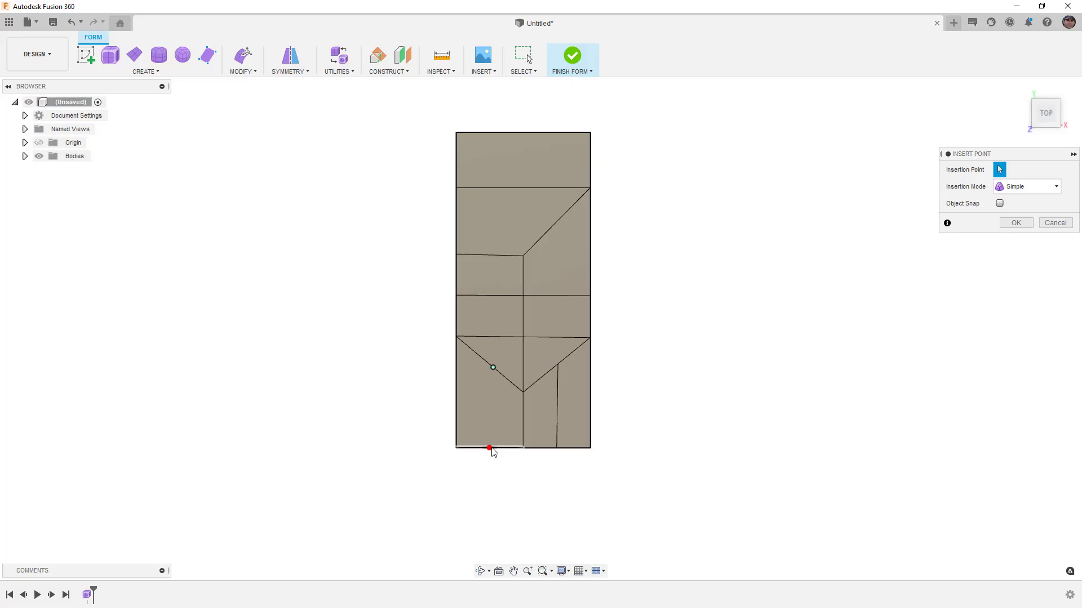
pyautogui.click(490, 449)
pyautogui.click(1015, 223)
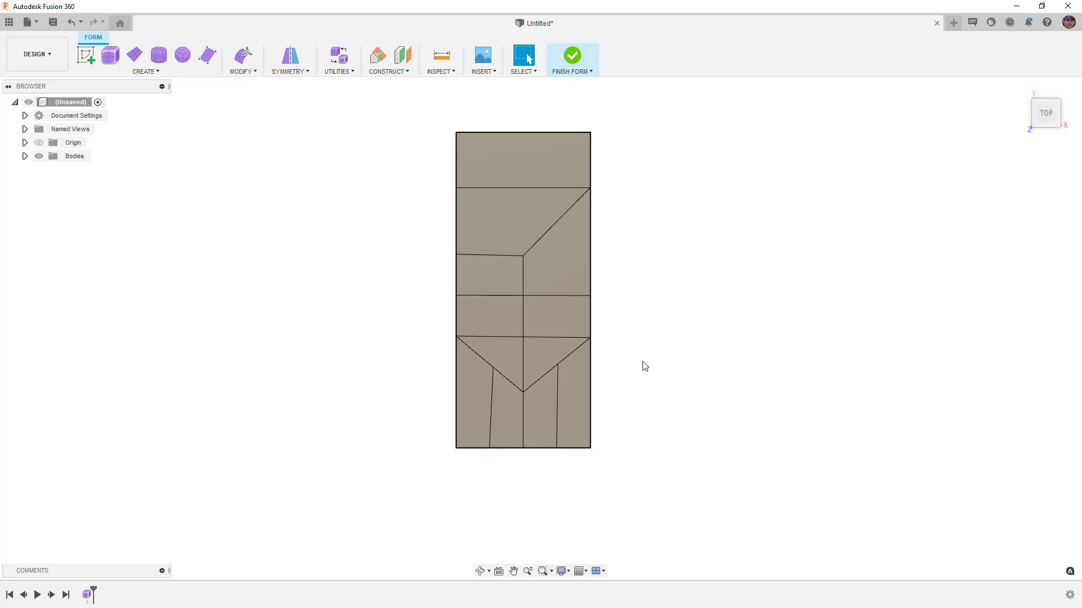
# Move the two vertices on the V's arms 10 mm with Edit Form.
pyautogui.click(496, 370)
pyautogui.keyDown('shift'); pyautogui.click(557, 366); pyautogui.keyUp('shift')
pyautogui.click(239, 60)
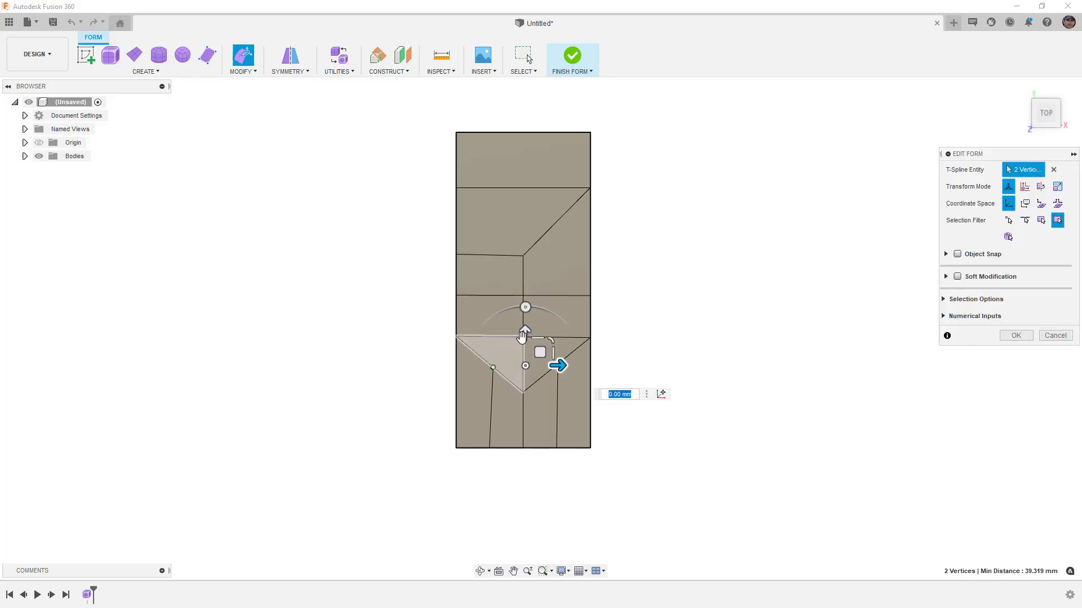
pyautogui.moveTo(525, 326); pyautogui.dragTo(554, 372)
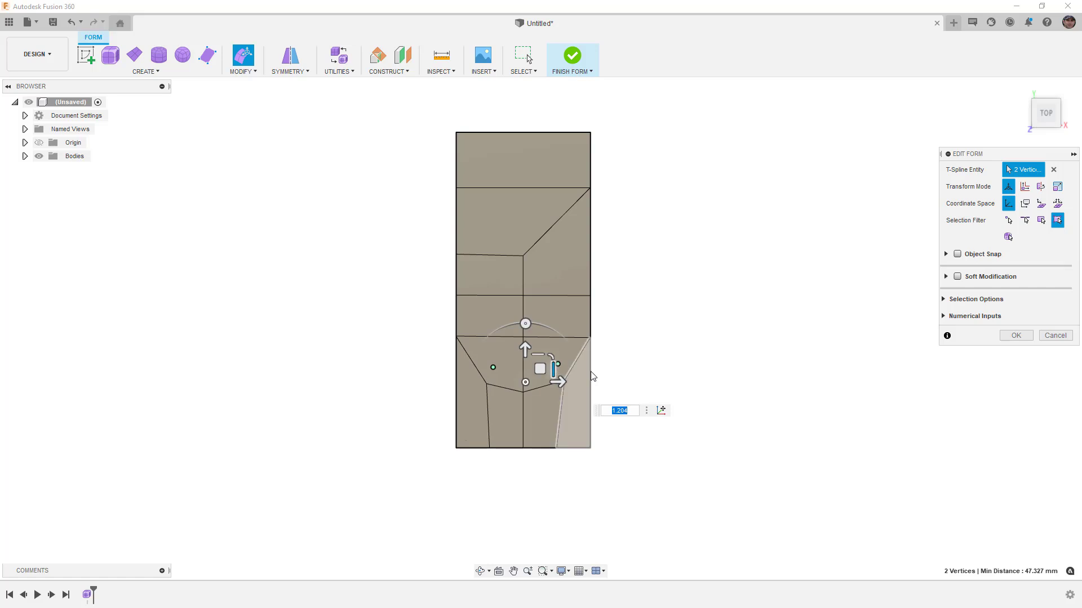
# Slide the vertex on the bottom edge 10 mm along X.
pyautogui.click(558, 449)
pyautogui.click(557, 448)
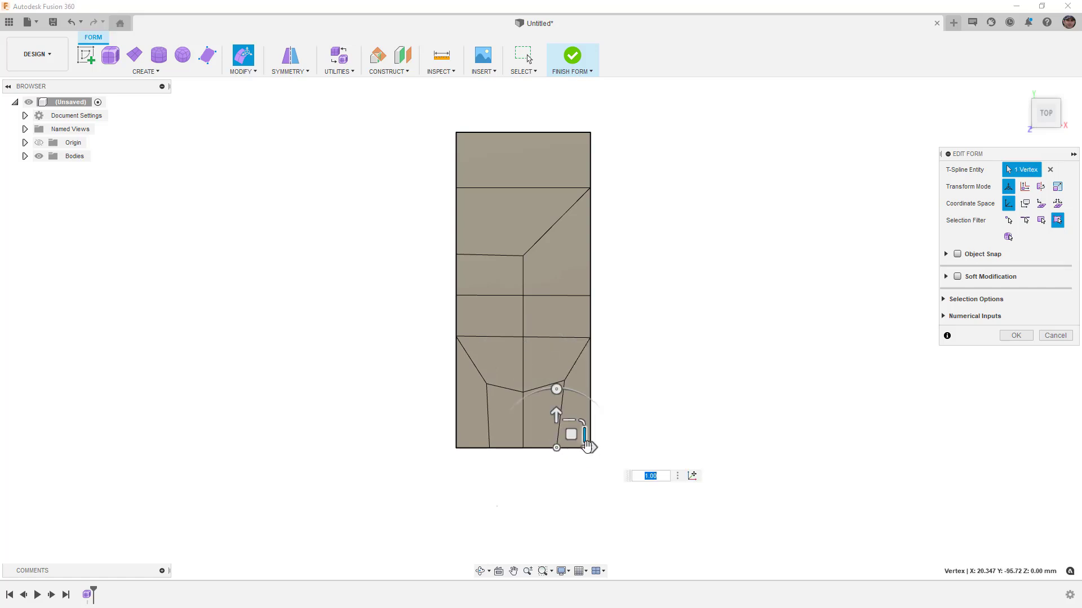
pyautogui.moveTo(588, 444)
pyautogui.mouseDown()
pyautogui.moveTo(604, 449)
pyautogui.moveTo(580, 433)
pyautogui.mouseUp()
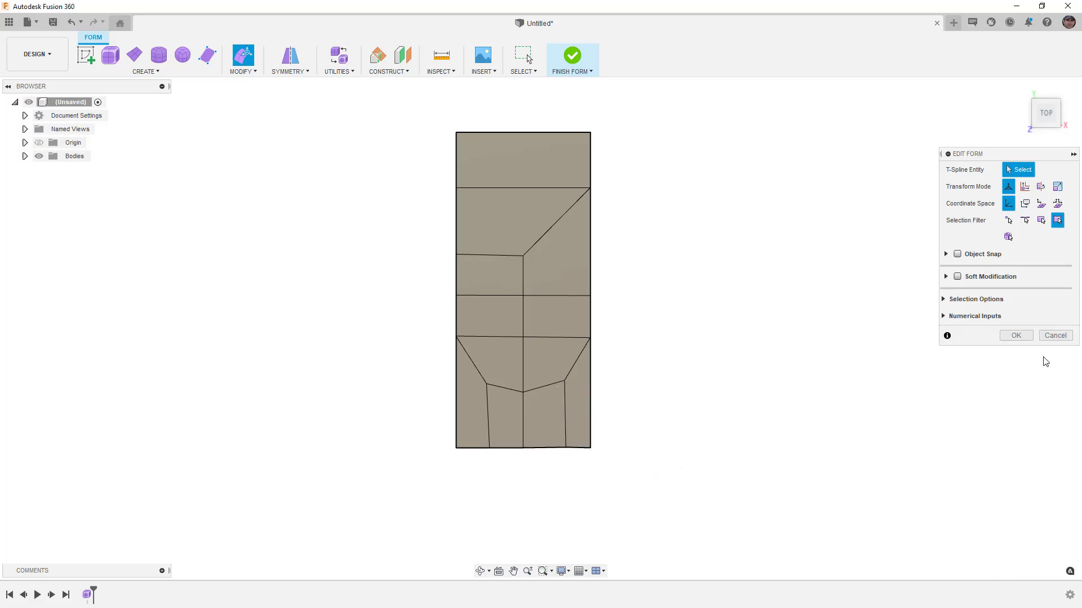
# Commit the Edit Form changes and select edges around the lower patches to inspect them.
pyautogui.click(1016, 336)
pyautogui.scroll(2, 533, 337)
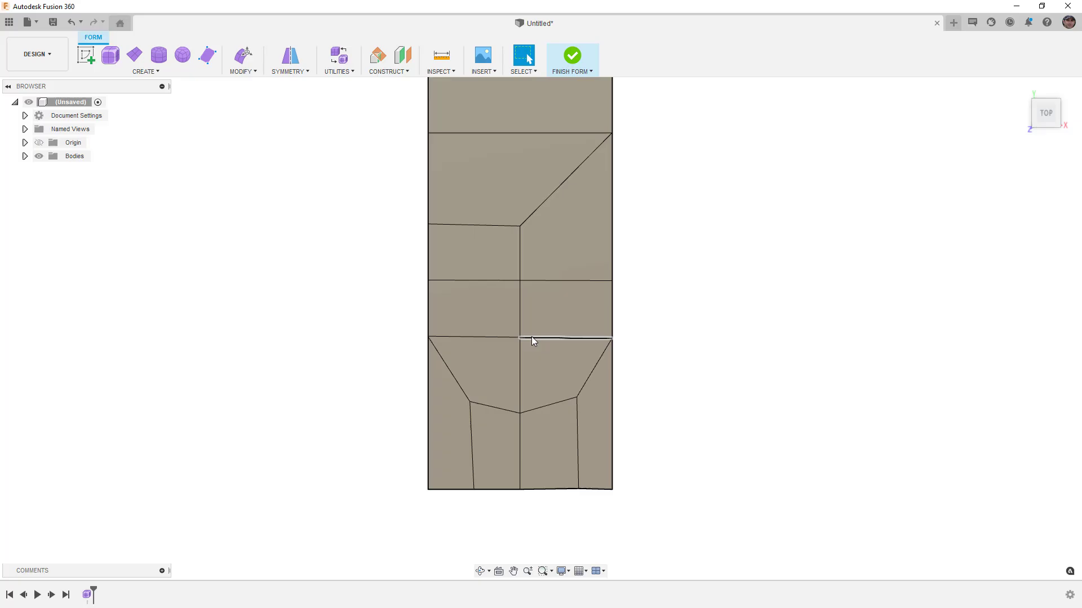
pyautogui.click(533, 337)
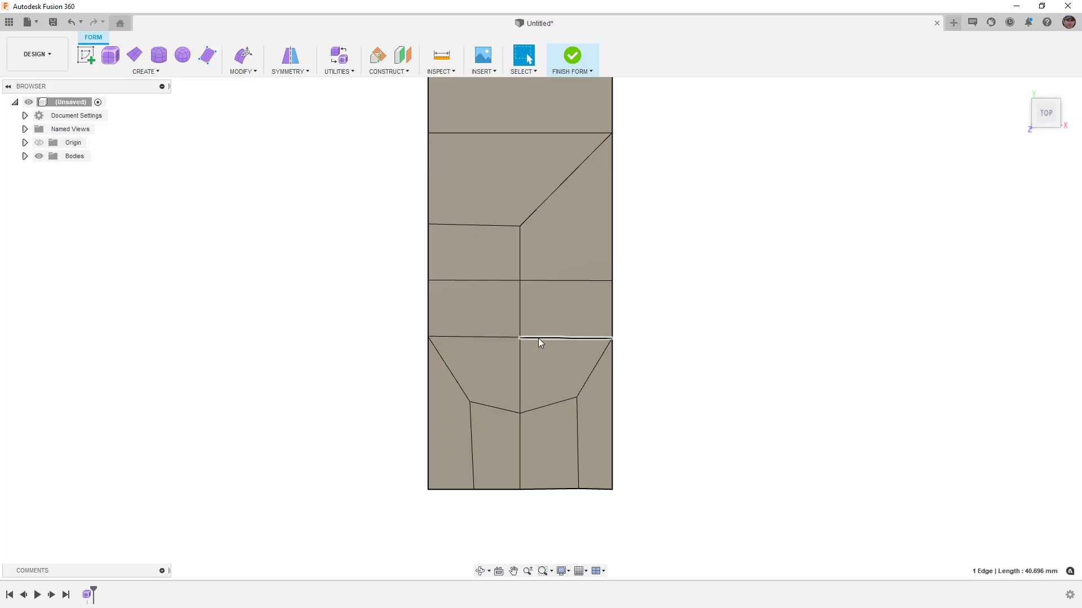
pyautogui.keyDown('shift'); pyautogui.click(600, 357); pyautogui.keyUp('shift')
pyautogui.keyDown('shift'); pyautogui.click(563, 403); pyautogui.keyUp('shift')
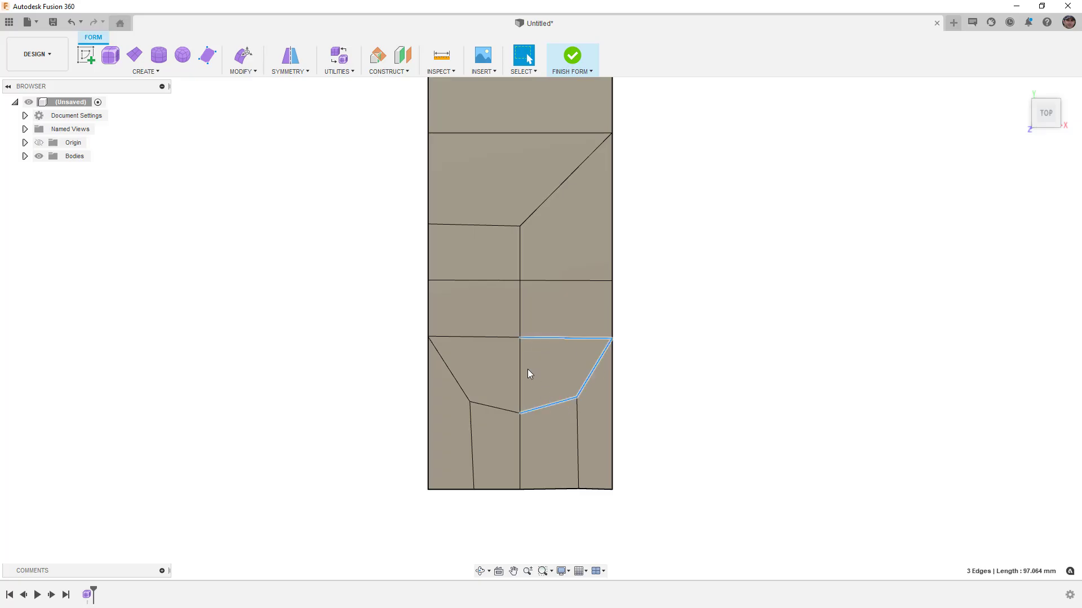
pyautogui.keyDown('shift'); pyautogui.click(519, 367); pyautogui.keyUp('shift')
pyautogui.keyDown('shift'); pyautogui.click(576, 414); pyautogui.keyUp('shift')
pyautogui.keyDown('shift'); pyautogui.click(563, 489); pyautogui.keyUp('shift')
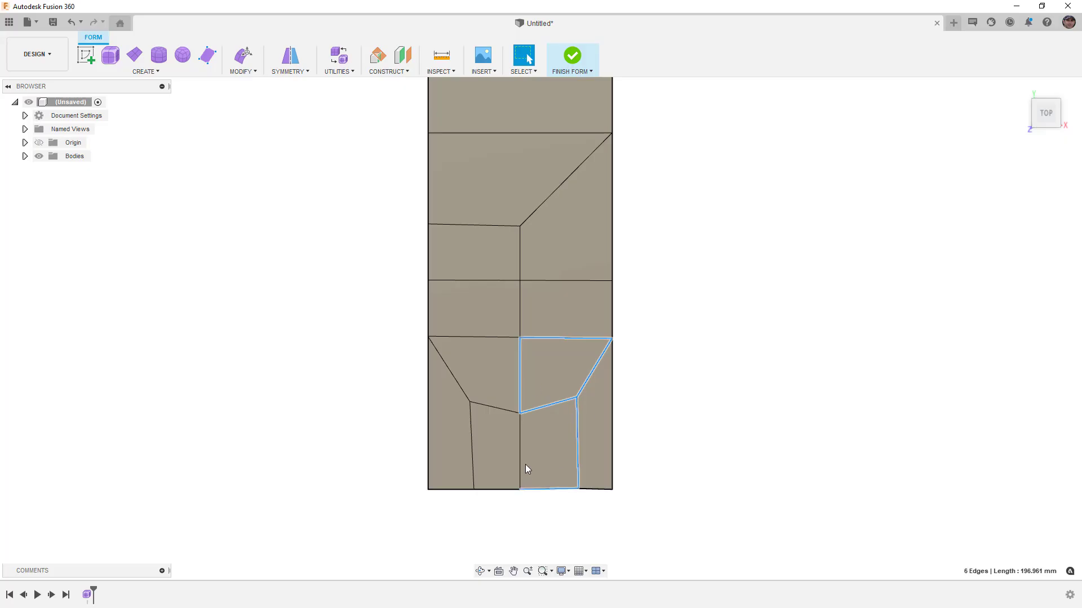
pyautogui.keyDown('shift'); pyautogui.click(519, 448); pyautogui.keyUp('shift')
pyautogui.keyDown('shift'); pyautogui.click(545, 406); pyautogui.keyUp('shift')
# Select the lower-right patch's boundary edges, then clear the selection and zoom out.
pyautogui.click(612, 379)
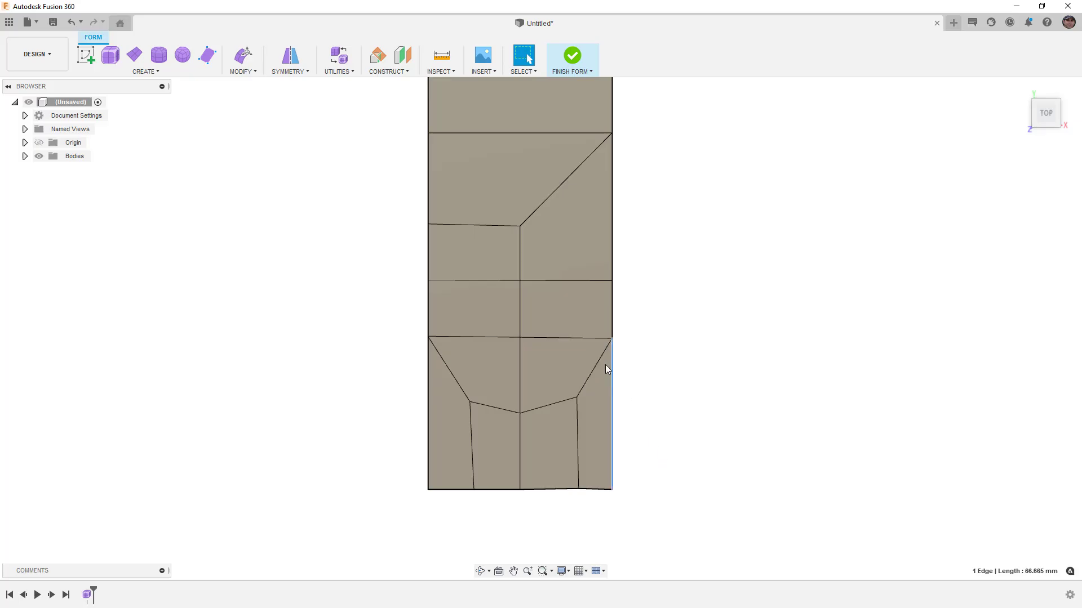
pyautogui.keyDown('shift'); pyautogui.click(600, 357); pyautogui.keyUp('shift')
pyautogui.keyDown('shift'); pyautogui.click(576, 416); pyautogui.keyUp('shift')
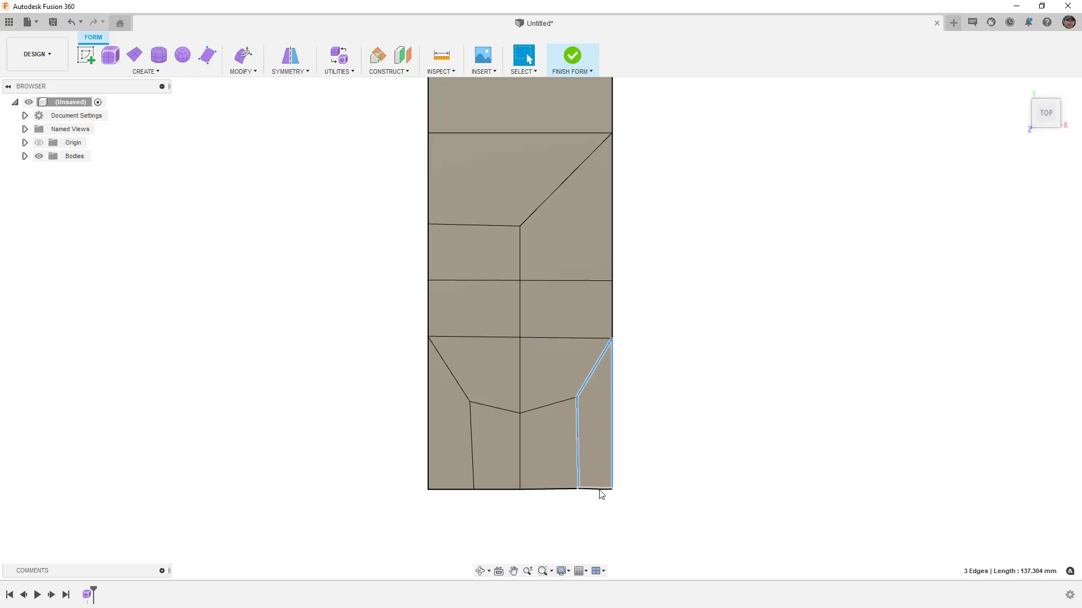
pyautogui.keyDown('shift'); pyautogui.click(602, 489); pyautogui.keyUp('shift')
pyautogui.click(666, 449)
pyautogui.scroll(-3, 665, 434)
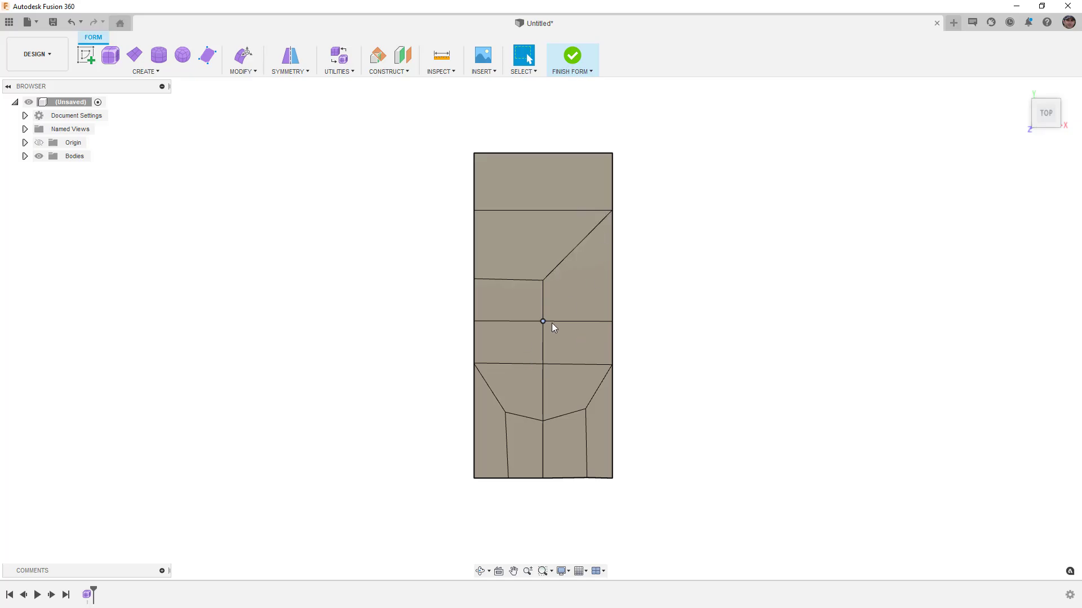
# Move the lower horizontal edge loop upward with Edit Form.
pyautogui.doubleClick(568, 321)
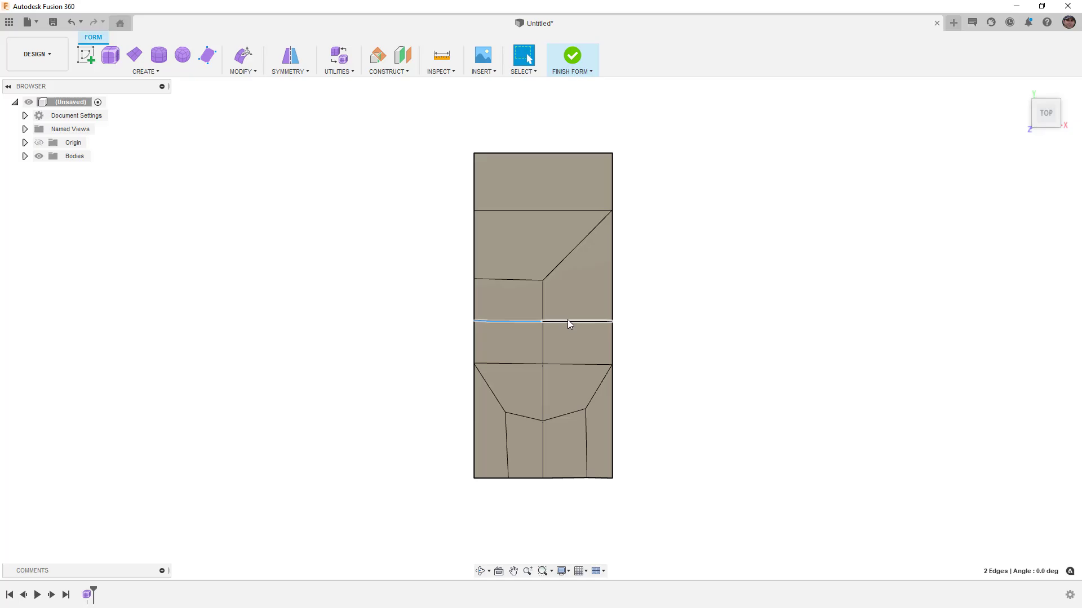
pyautogui.click(567, 322)
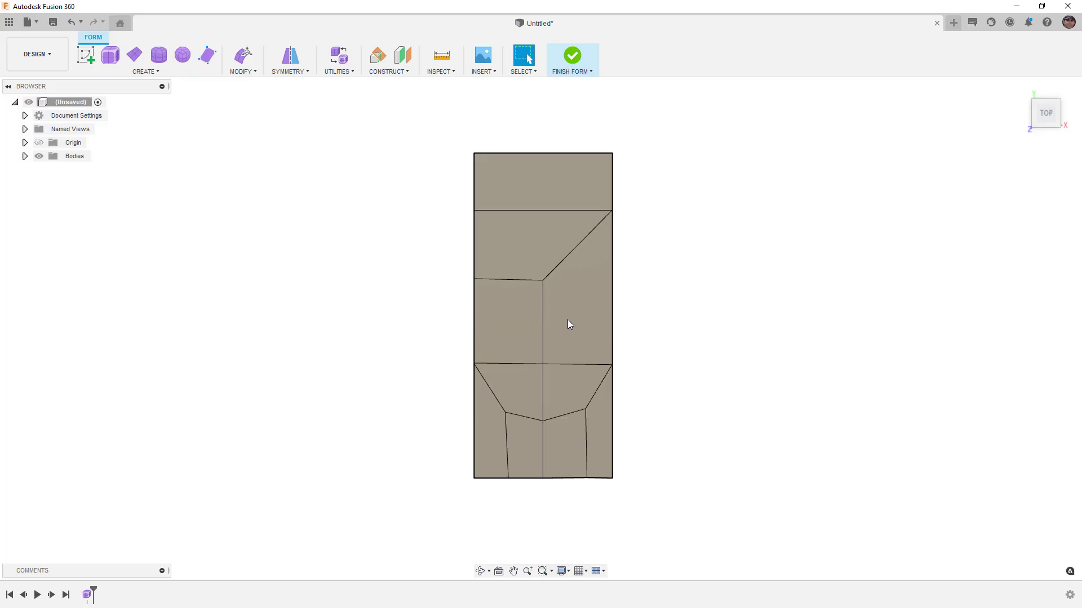
pyautogui.doubleClick(527, 365)
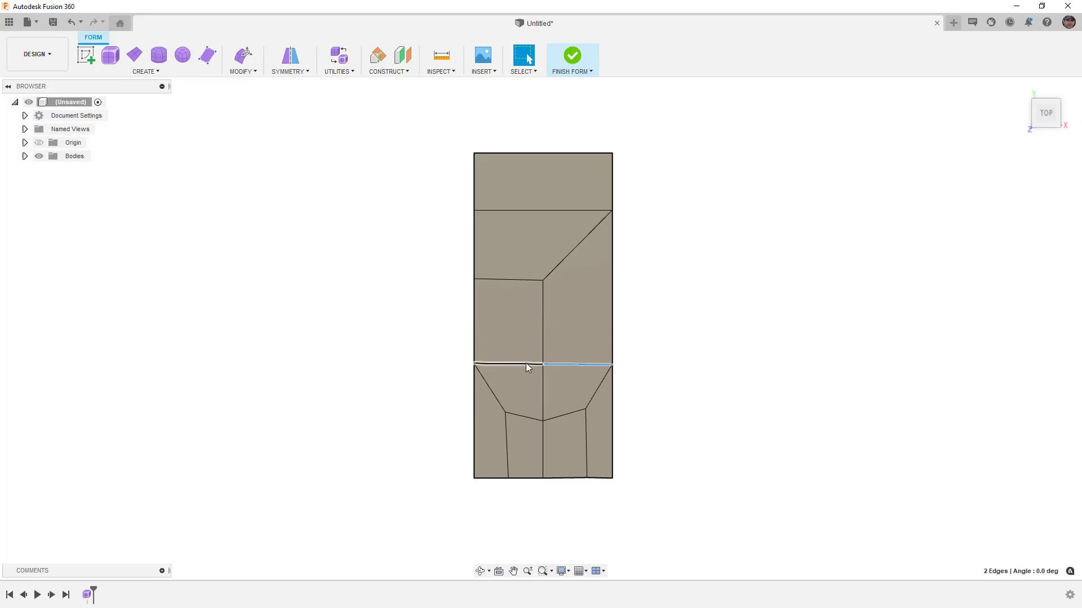
pyautogui.click(243, 54)
pyautogui.moveTo(557, 350); pyautogui.dragTo(557, 303)
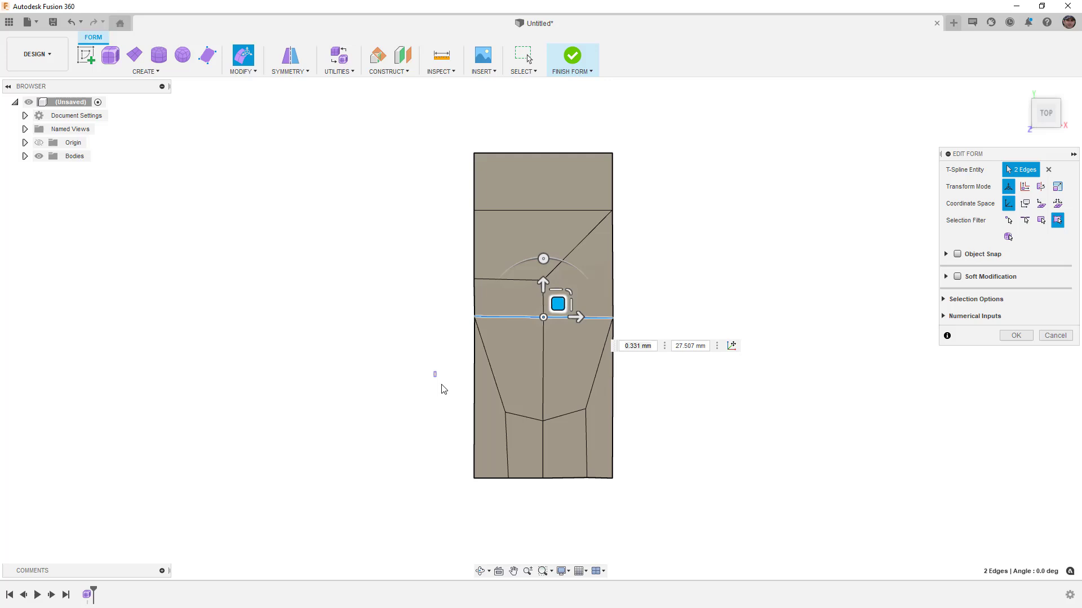
# Window-select the bottom row of faces and shift them upward.
pyautogui.moveTo(434, 372); pyautogui.dragTo(696, 503)
pyautogui.moveTo(557, 442); pyautogui.dragTo(559, 382)
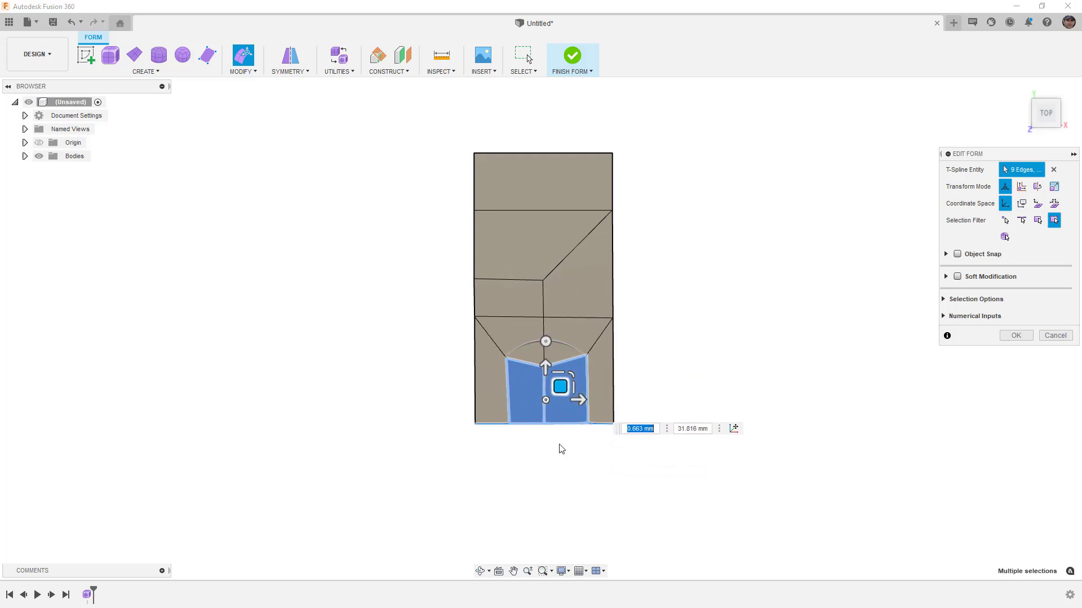
pyautogui.click(560, 447)
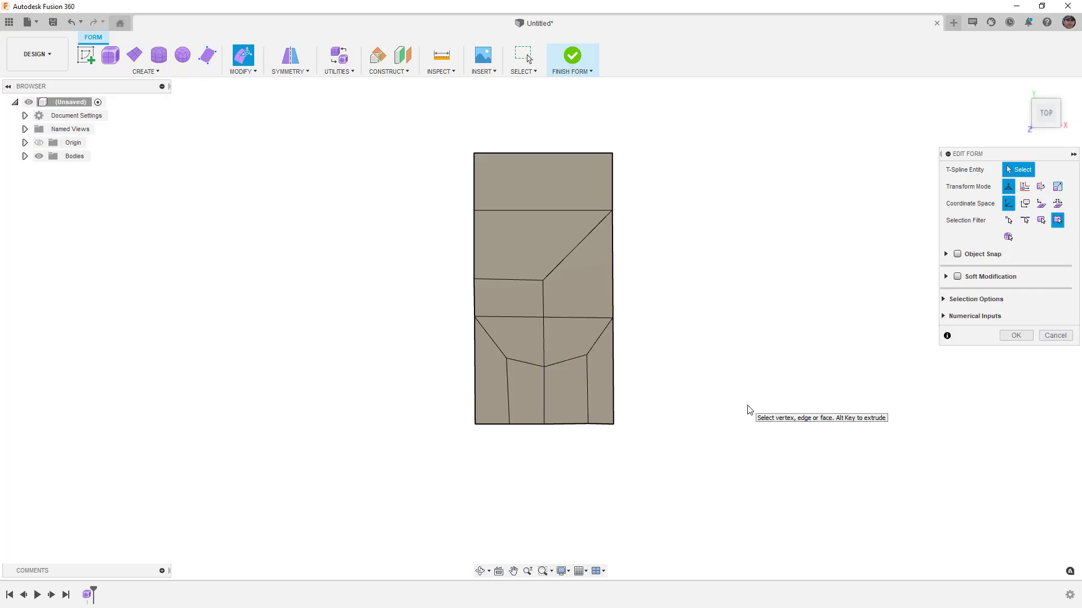
# Pull the two central trapezoid faces upward into a smooth bump, inspect it from the side, and confirm.
pyautogui.keyDown('shift'); pyautogui.moveTo(777, 445); pyautogui.dragTo(612, 364, button='middle'); pyautogui.keyUp('shift')
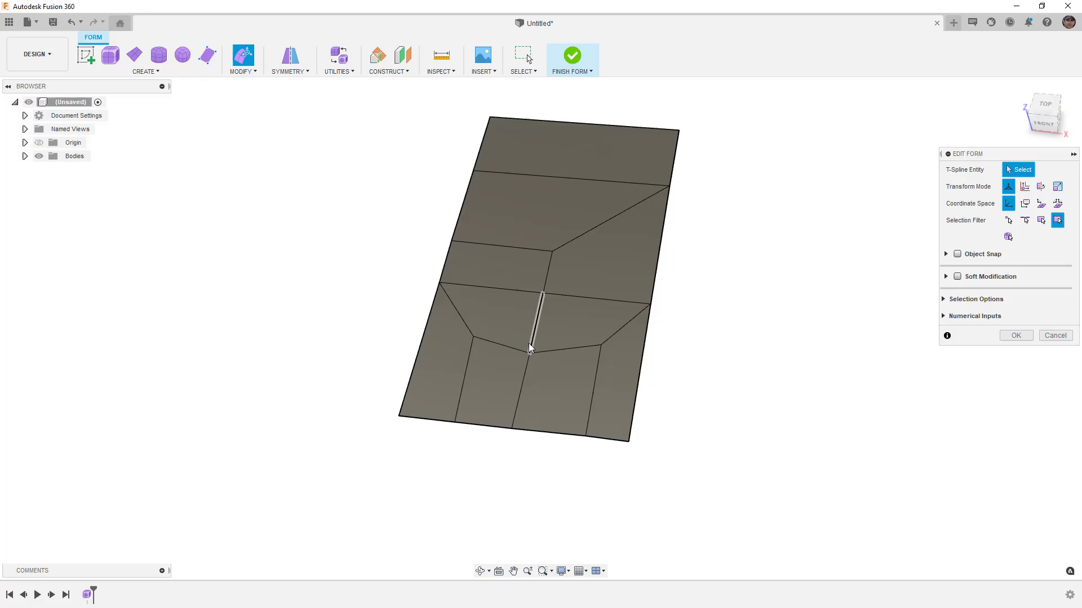
pyautogui.click(513, 327)
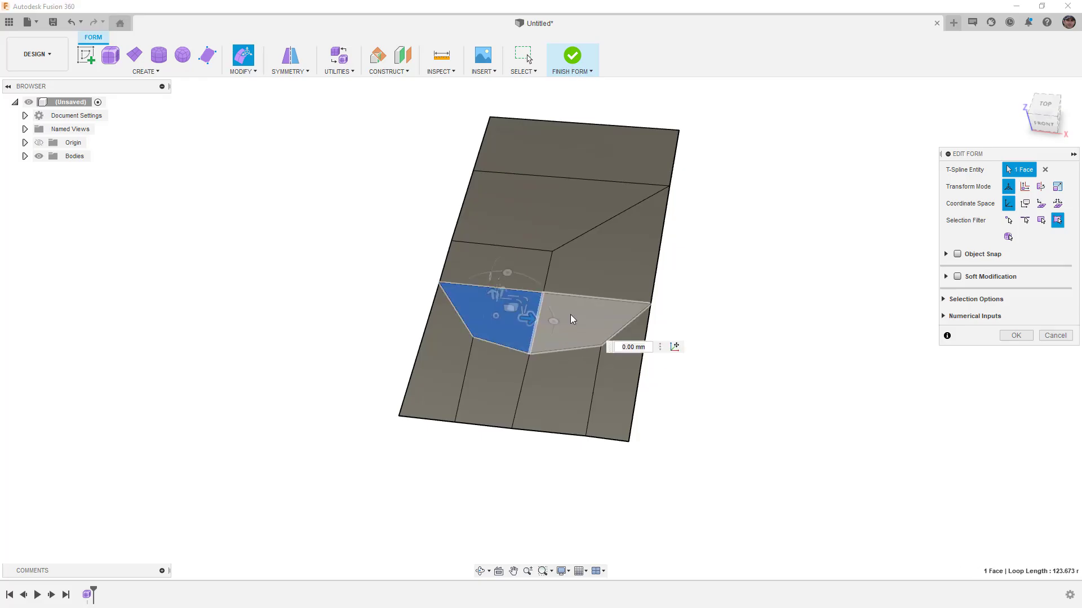
pyautogui.keyDown('shift'); pyautogui.click(570, 319); pyautogui.keyUp('shift')
pyautogui.moveTo(549, 304); pyautogui.dragTo(555, 283)
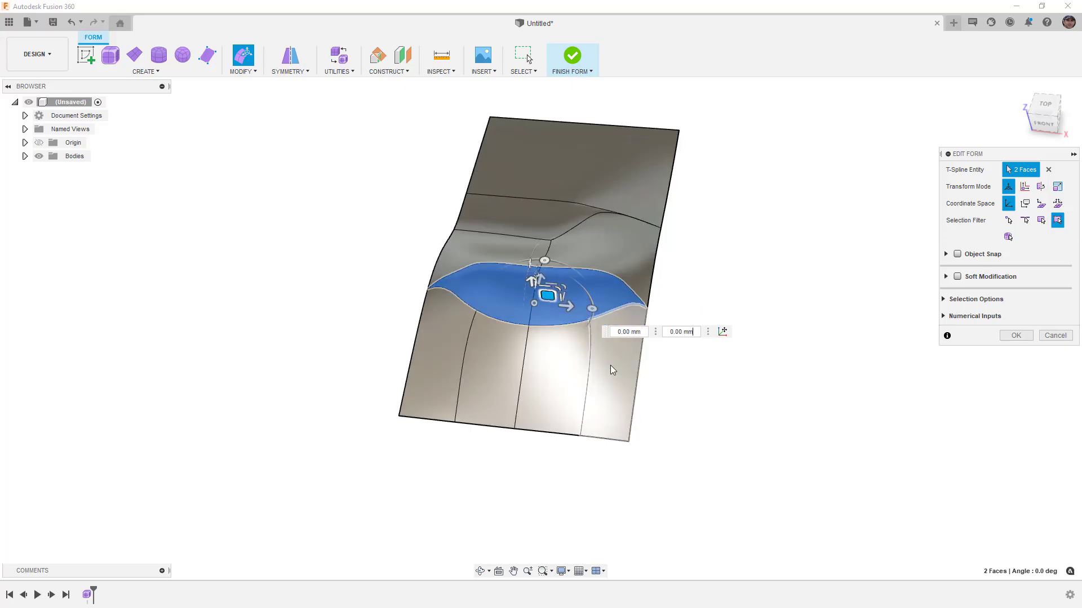
pyautogui.click(713, 441)
pyautogui.keyDown('shift'); pyautogui.moveTo(713, 442); pyautogui.dragTo(642, 471, button='middle'); pyautogui.keyUp('shift')
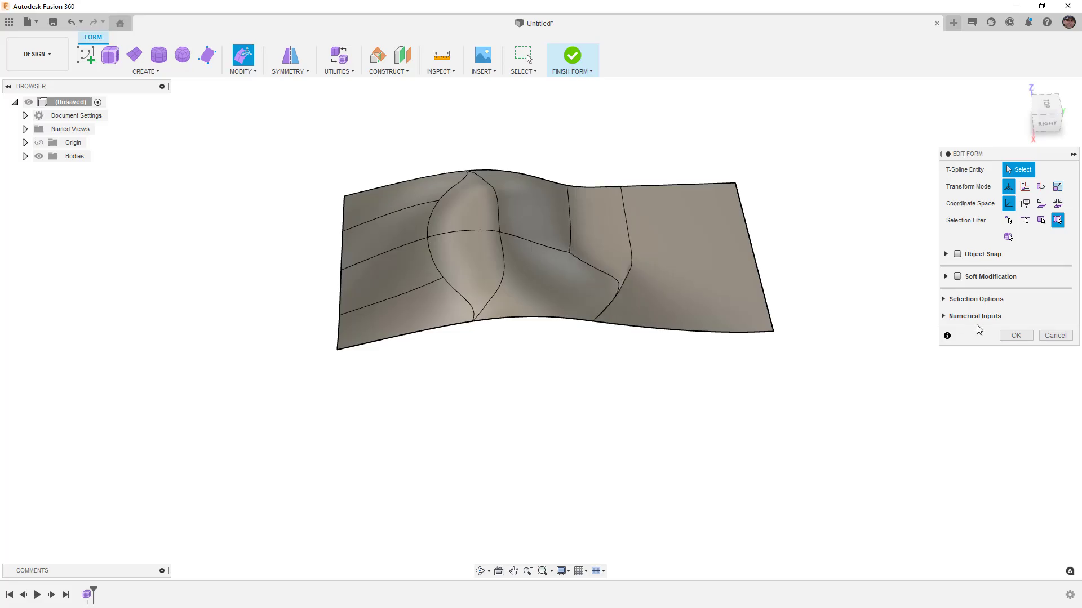
pyautogui.click(1019, 336)
pyautogui.scroll(5, 592, 273)
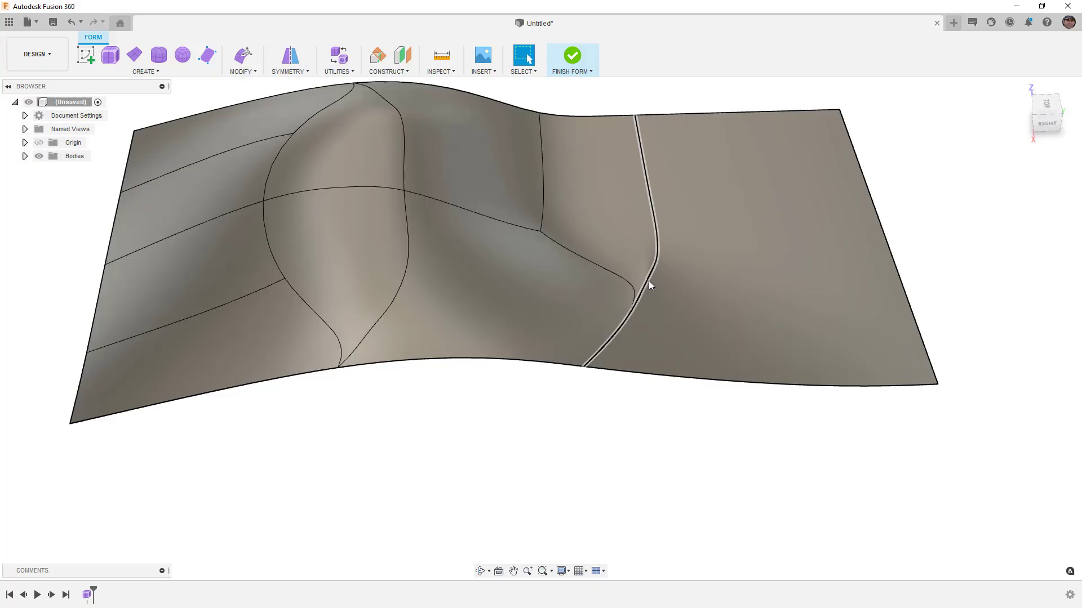
pyautogui.scroll(-1, 647, 282)
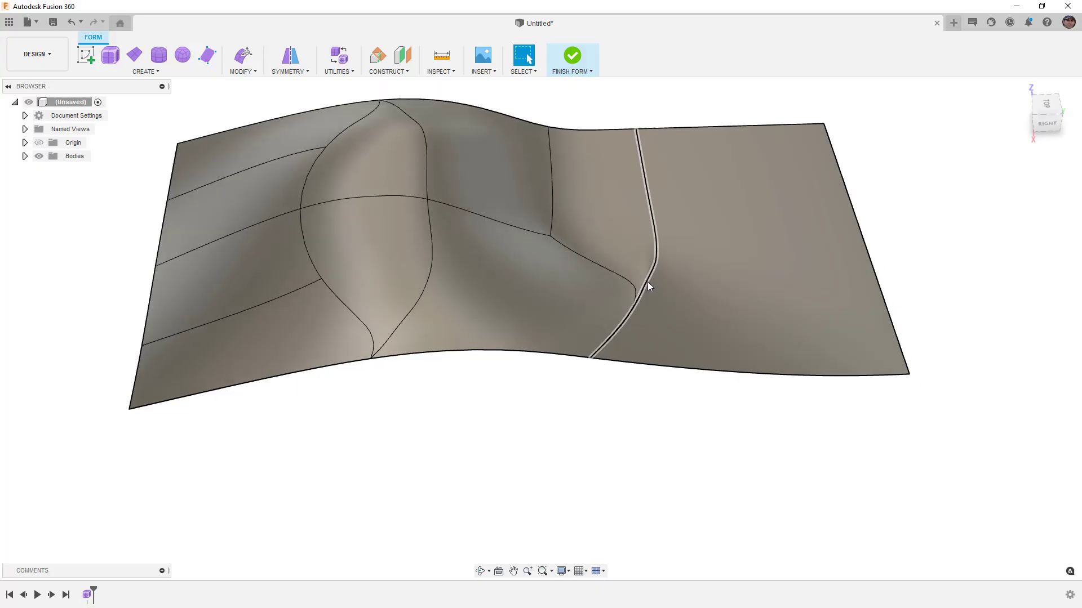
# Run Repair Body on the T-spline body, then cancel it without making changes.
pyautogui.click(341, 71)
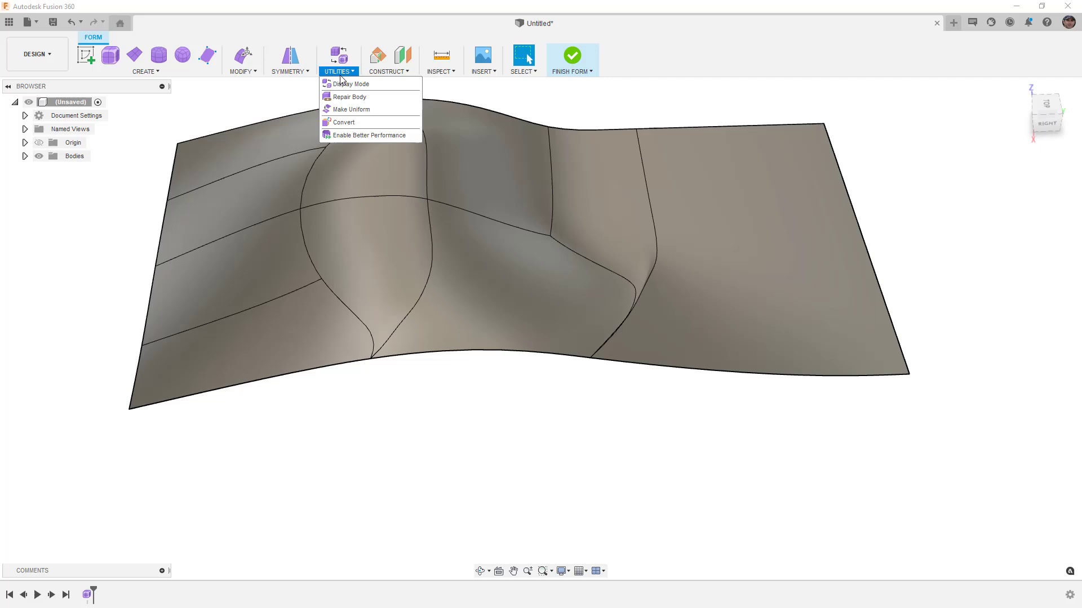
pyautogui.click(350, 97)
pyautogui.click(572, 235)
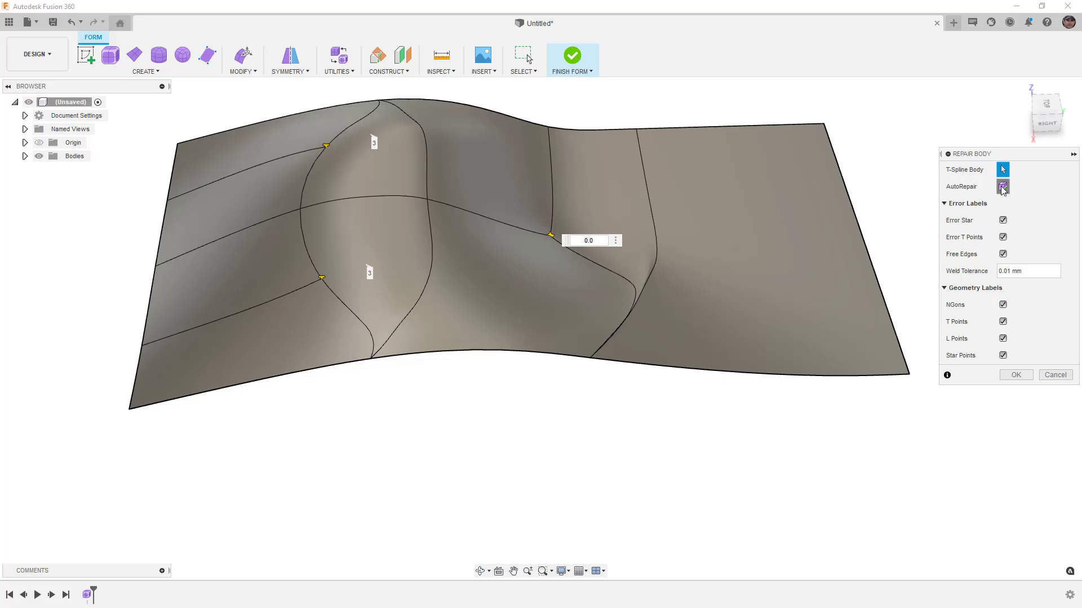
pyautogui.click(1053, 375)
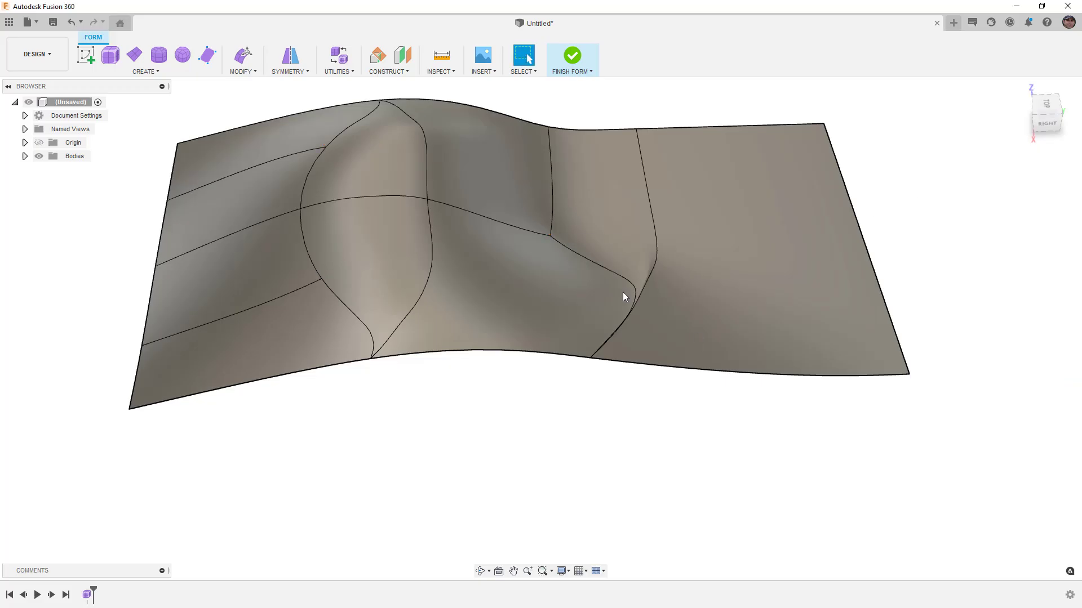
# Undo the bump so the plane lies flat, then view it in Box Display from the top.
pyautogui.keyDown('shift'); pyautogui.moveTo(614, 282); pyautogui.dragTo(663, 290, button='middle'); pyautogui.keyUp('shift')
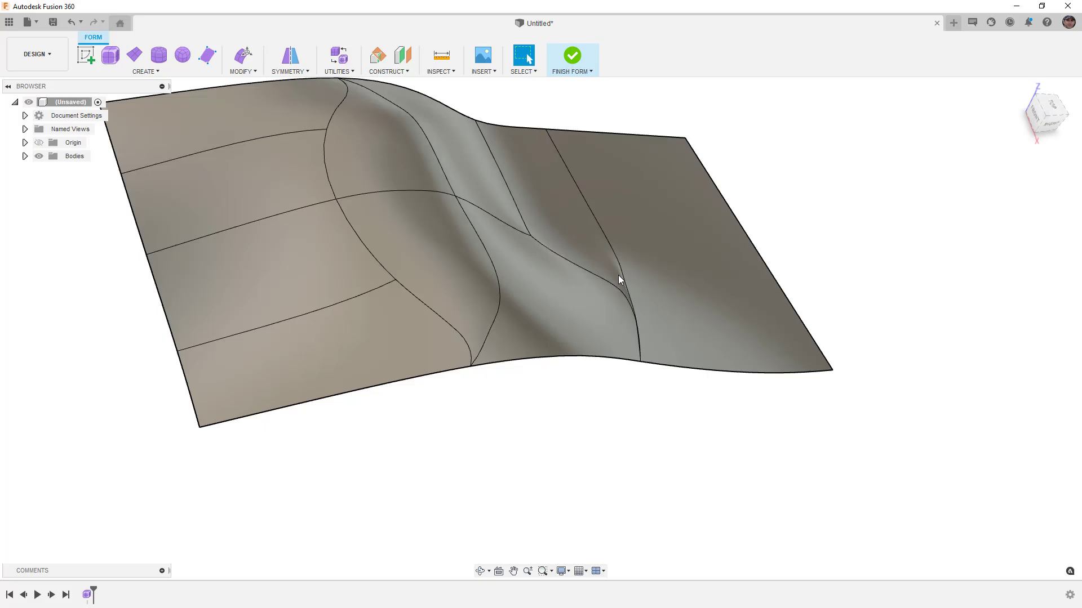
pyautogui.hotkey('ctrl', 'z')
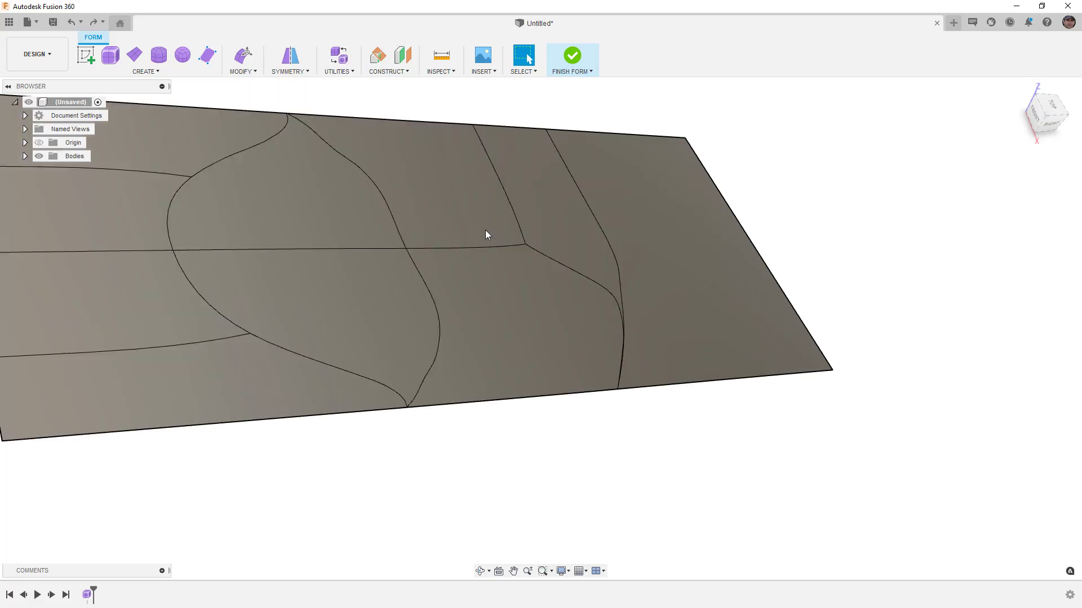
pyautogui.keyDown('shift'); pyautogui.moveTo(485, 229); pyautogui.dragTo(537, 292, button='middle'); pyautogui.keyUp('shift')
pyautogui.press('Escape')
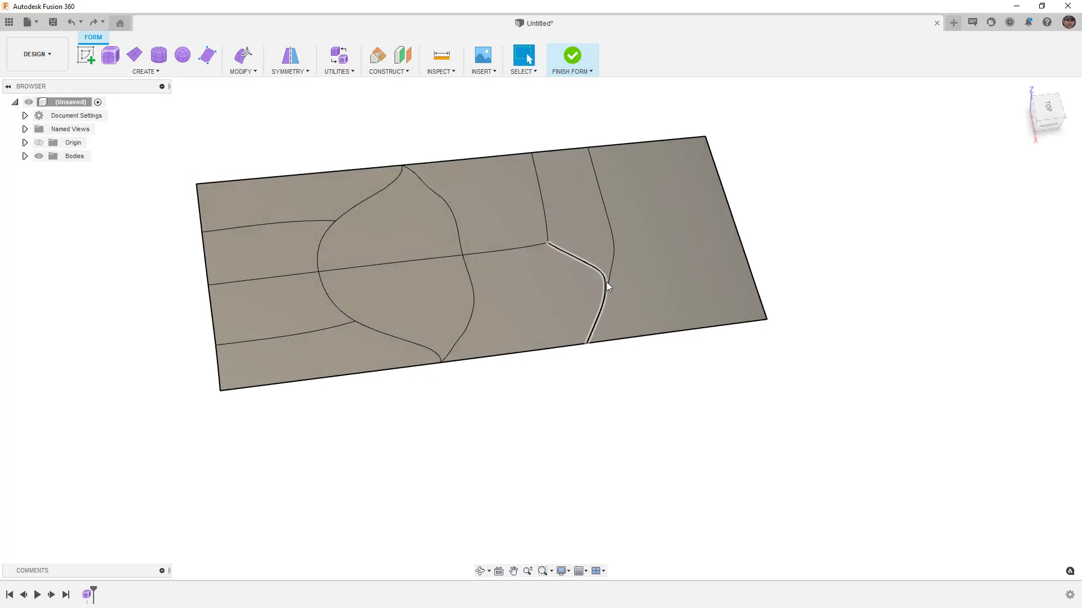
pyautogui.hotkey('ctrl', '1')
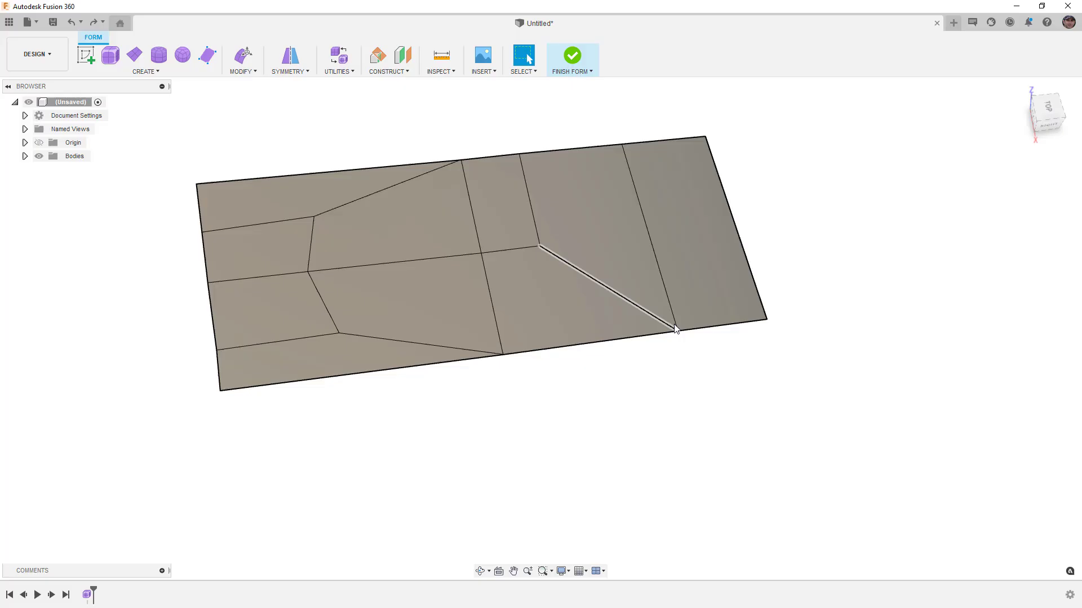
pyautogui.click(1049, 106)
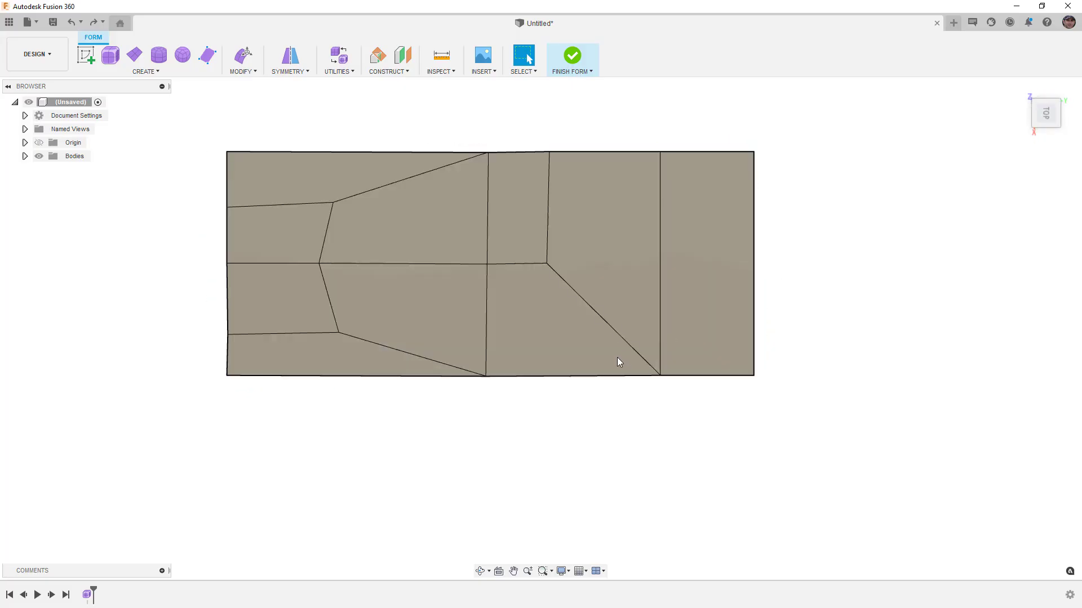
# Insert Point to add an edge from the junction vertex down to the bottom border.
pyautogui.click(255, 72)
pyautogui.click(253, 134)
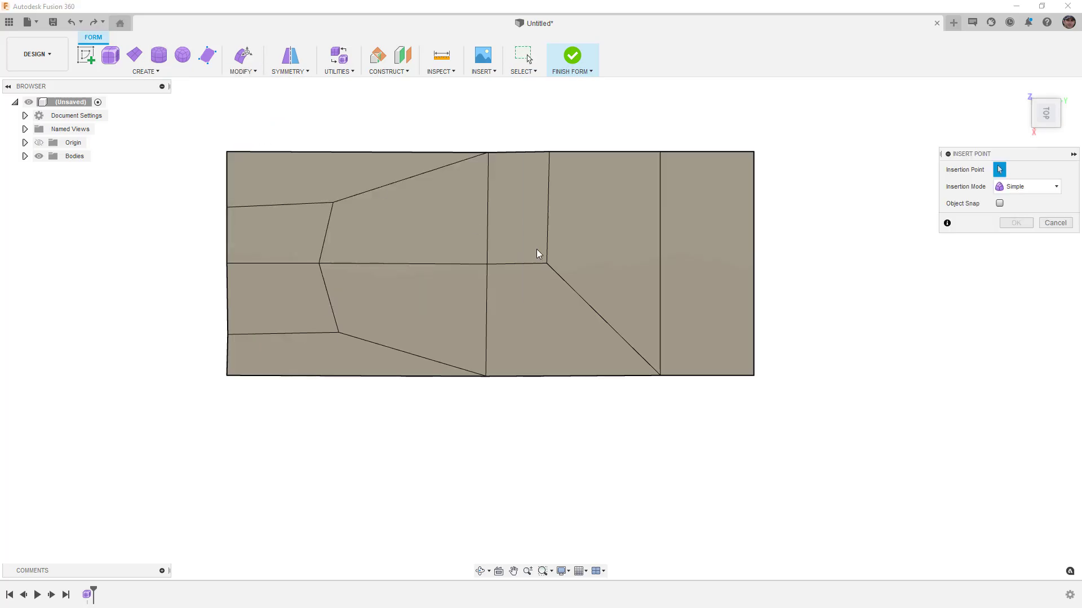
pyautogui.click(546, 263)
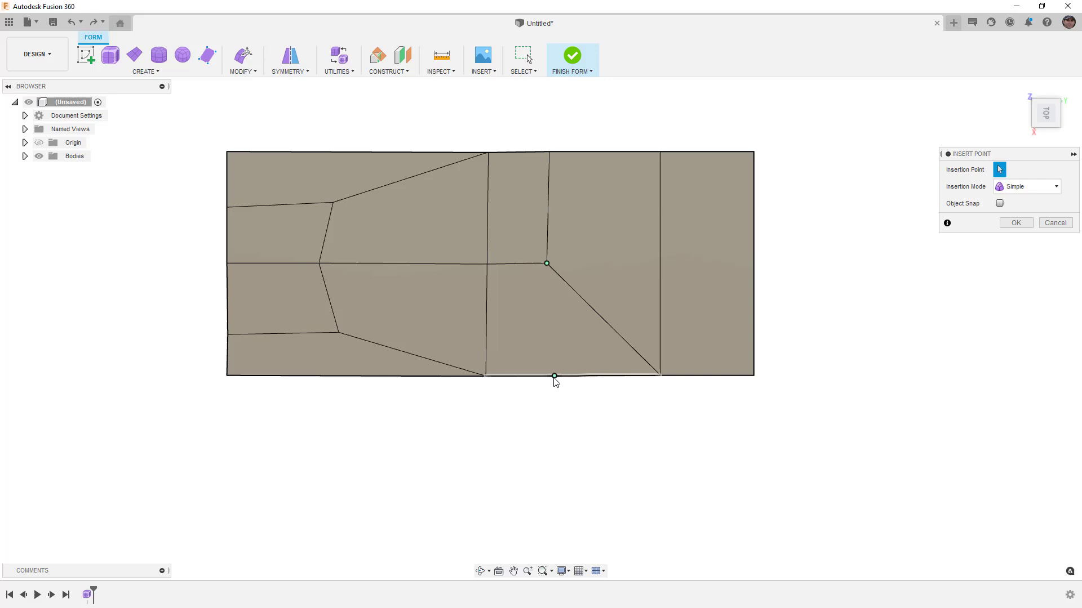
pyautogui.click(550, 376)
pyautogui.click(1011, 226)
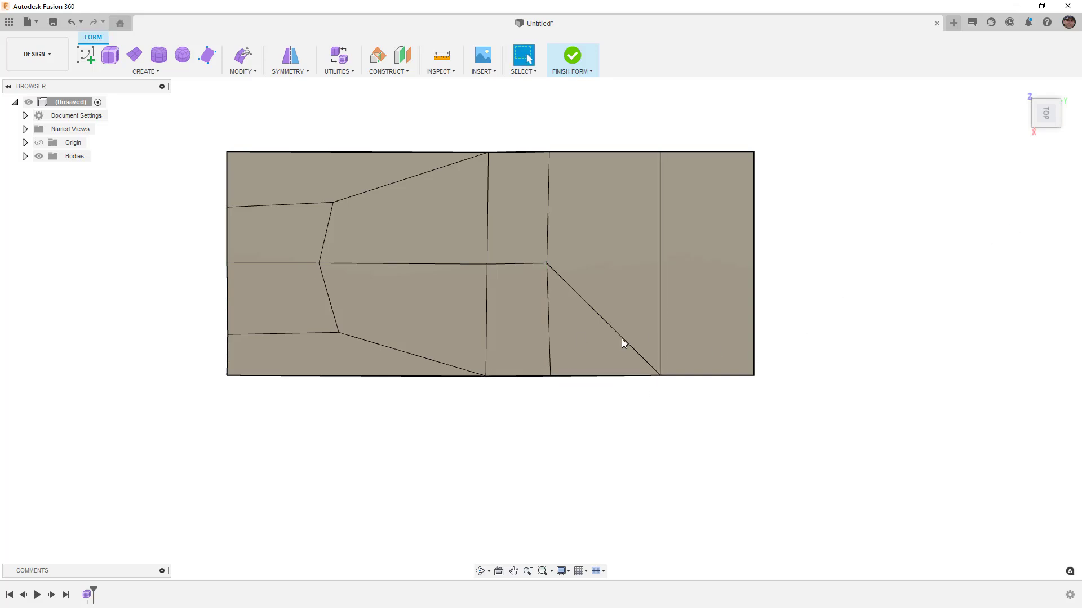
# Repeat Insert Point to add a full-height edge from the top border to the bottom border.
pyautogui.rightClick(840, 384)
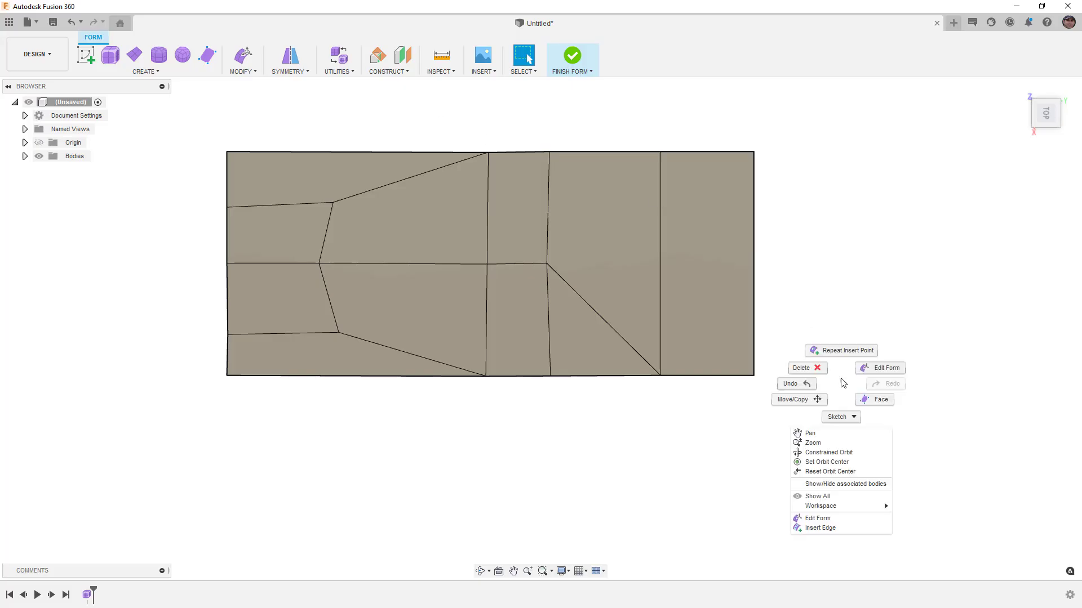
pyautogui.click(841, 351)
pyautogui.click(519, 152)
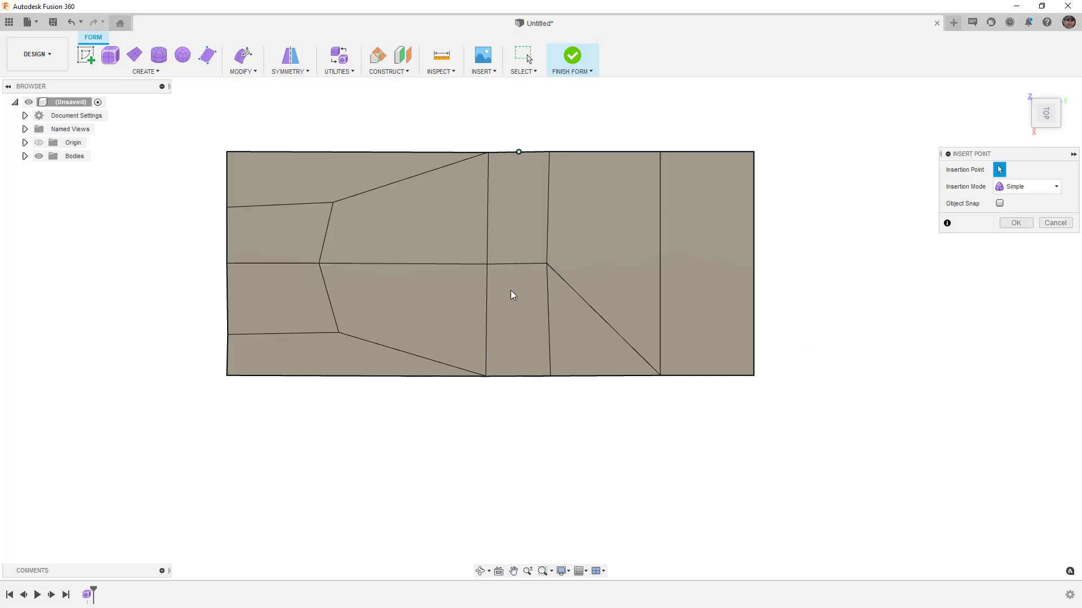
pyautogui.click(518, 376)
pyautogui.click(1018, 225)
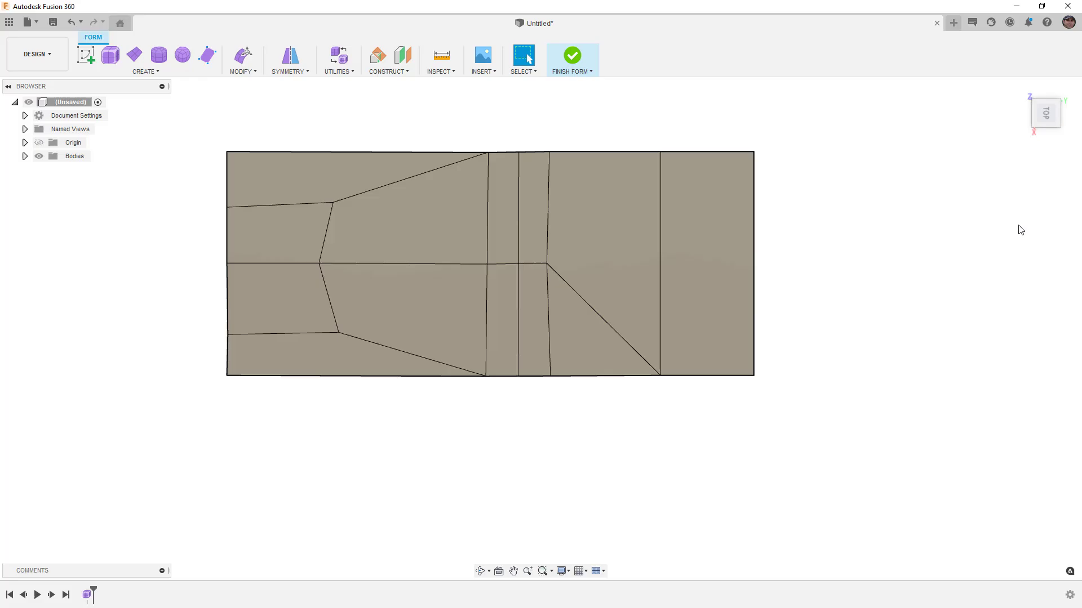
# Delete the short edge below the junction vertex and tilt the view to check.
pyautogui.click(548, 290)
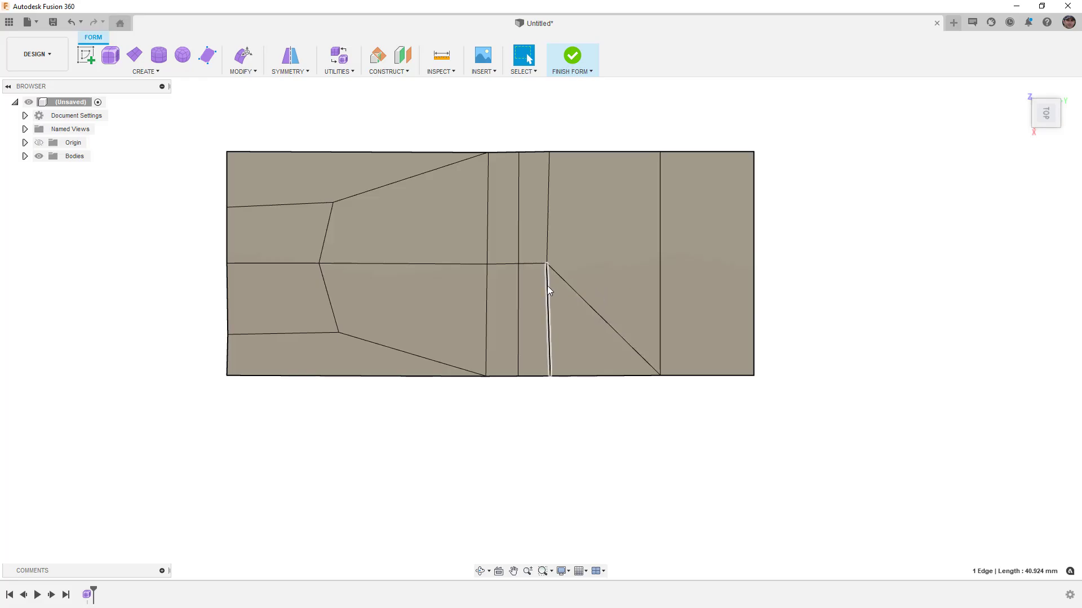
pyautogui.press('Delete')
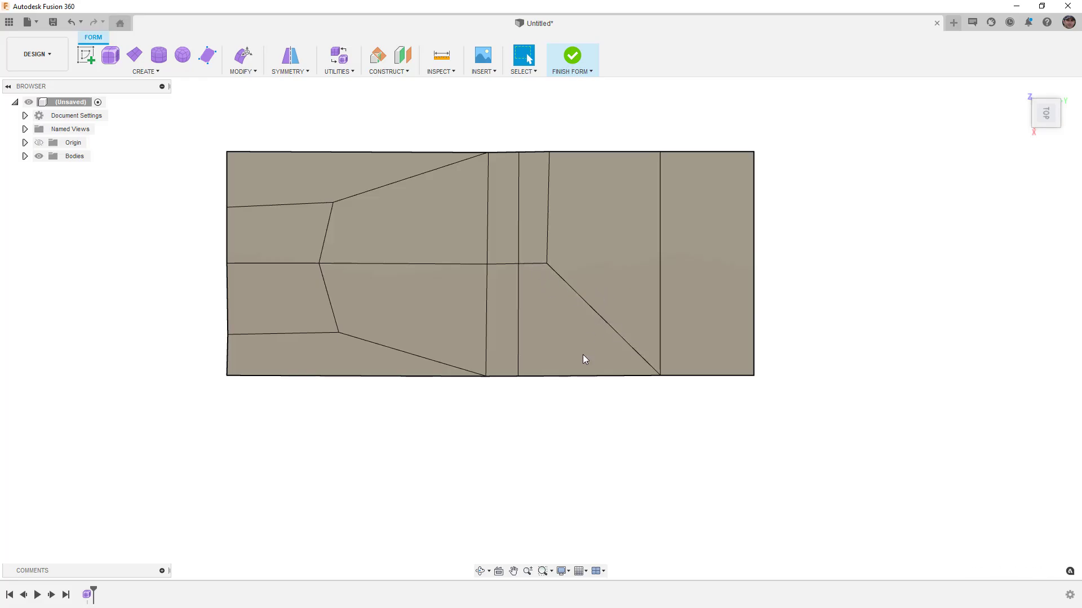
pyautogui.keyDown('shift'); pyautogui.moveTo(582, 344); pyautogui.dragTo(576, 320, button='middle'); pyautogui.keyUp('shift')
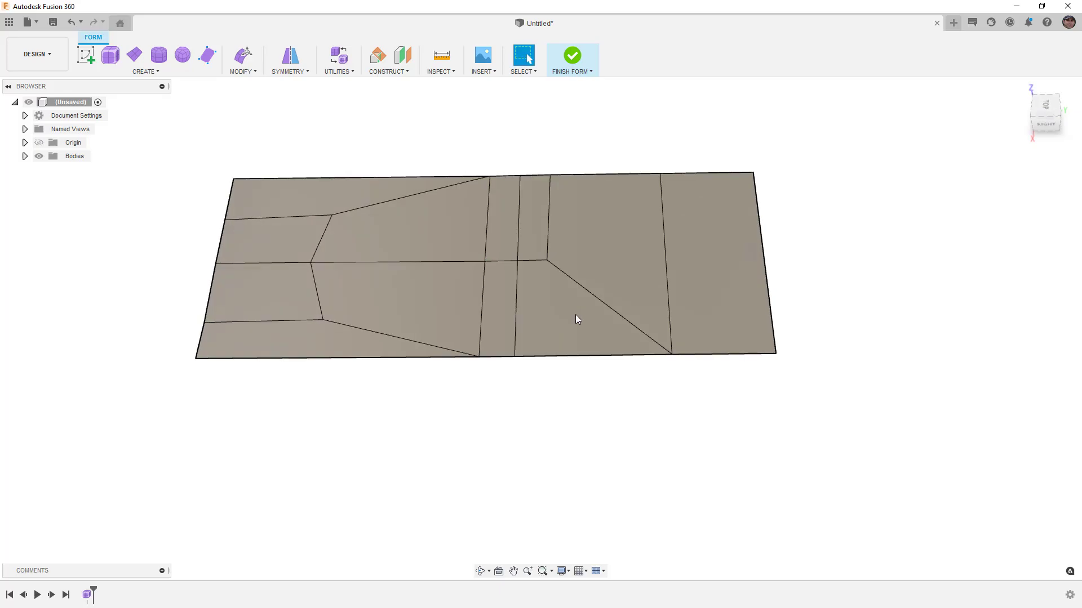
# Drag the left vertex up about 16 mm into a bump in Edit Form, viewed in smooth display.
pyautogui.click(243, 54)
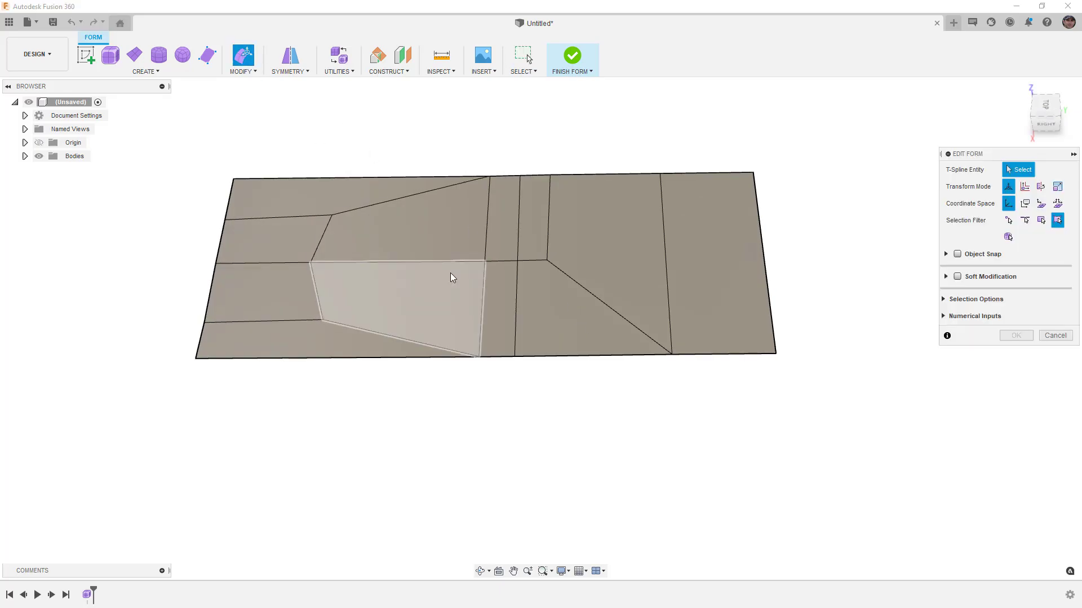
pyautogui.click(339, 247)
pyautogui.click(309, 261)
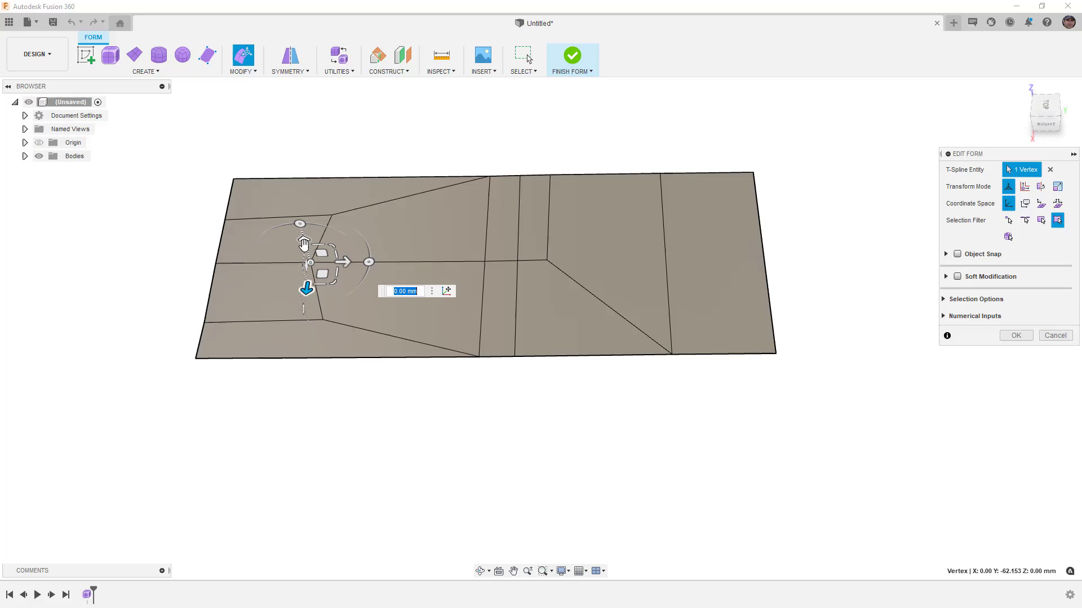
pyautogui.moveTo(307, 236); pyautogui.dragTo(287, 179)
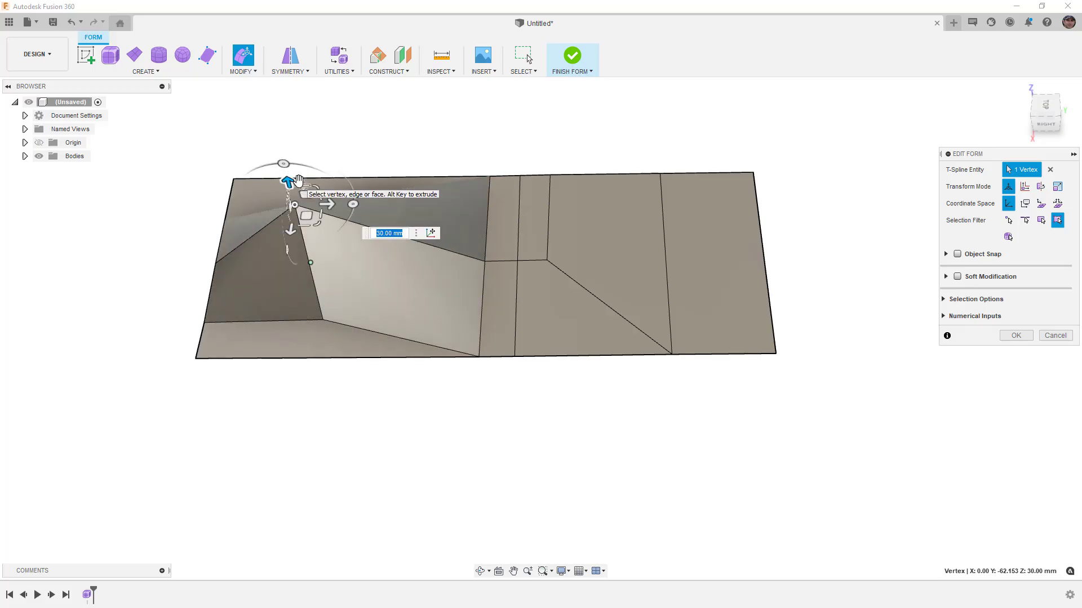
pyautogui.keyDown('shift'); pyautogui.moveTo(507, 327); pyautogui.dragTo(573, 341, button='middle'); pyautogui.keyUp('shift')
pyautogui.scroll(3, 573, 341)
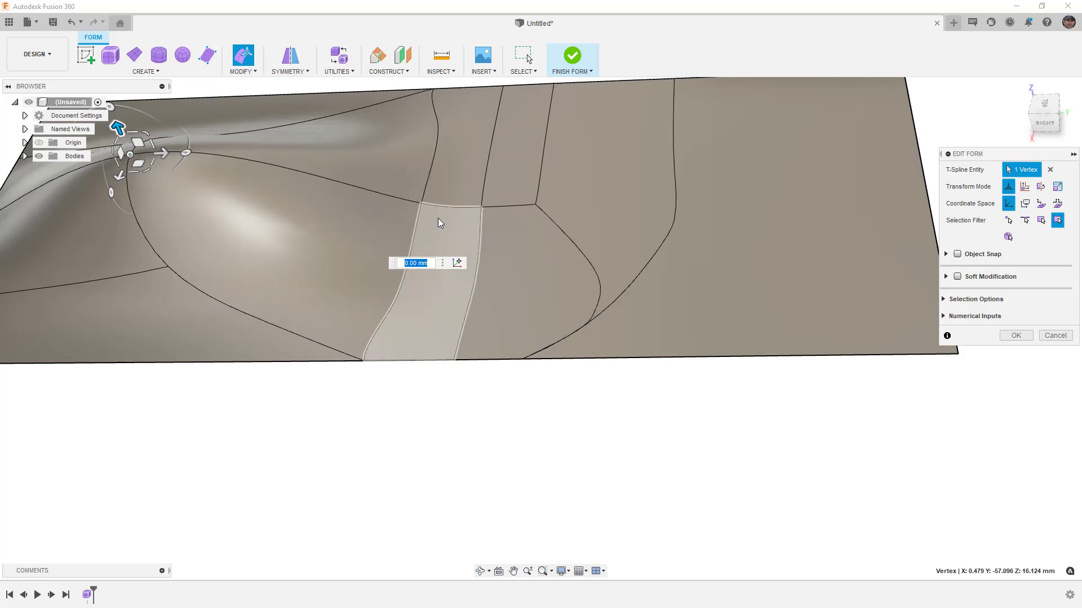
pyautogui.keyDown('shift'); pyautogui.moveTo(583, 331); pyautogui.dragTo(630, 344, button='middle'); pyautogui.keyUp('shift')
pyautogui.hotkey('ctrl', '3')
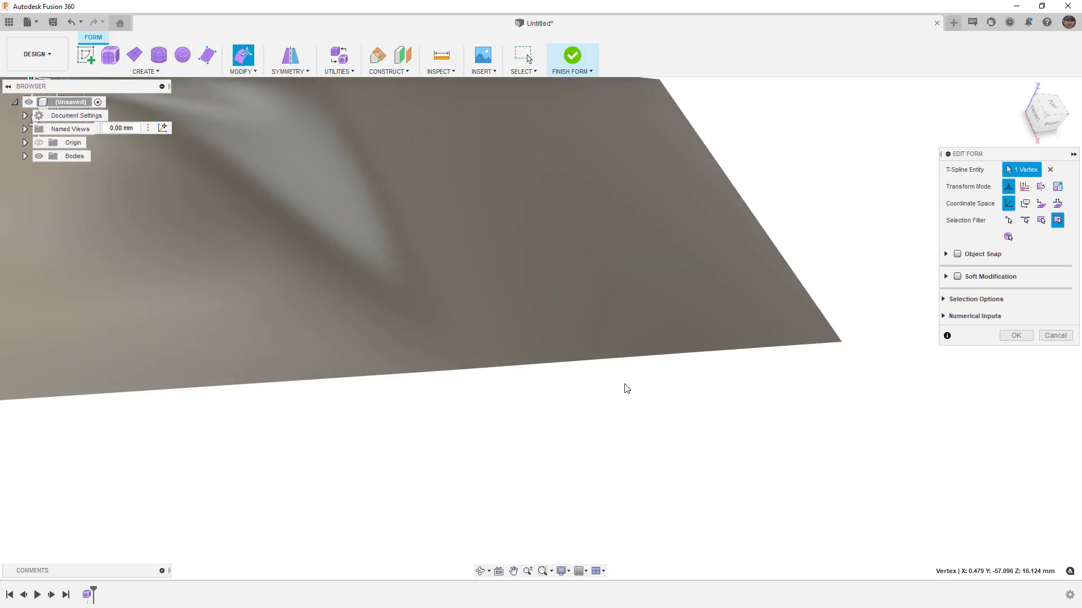
pyautogui.moveTo(572, 408)
pyautogui.keyDown('shift'); pyautogui.mouseDown(button='middle')
pyautogui.moveTo(510, 418)
pyautogui.moveTo(522, 447)
pyautogui.moveTo(531, 435)
pyautogui.moveTo(519, 438)
pyautogui.moveTo(521, 423)
pyautogui.moveTo(498, 425)
pyautogui.moveTo(524, 435)
pyautogui.mouseUp(button='middle'); pyautogui.keyUp('shift')
pyautogui.scroll(-6, 585, 377)
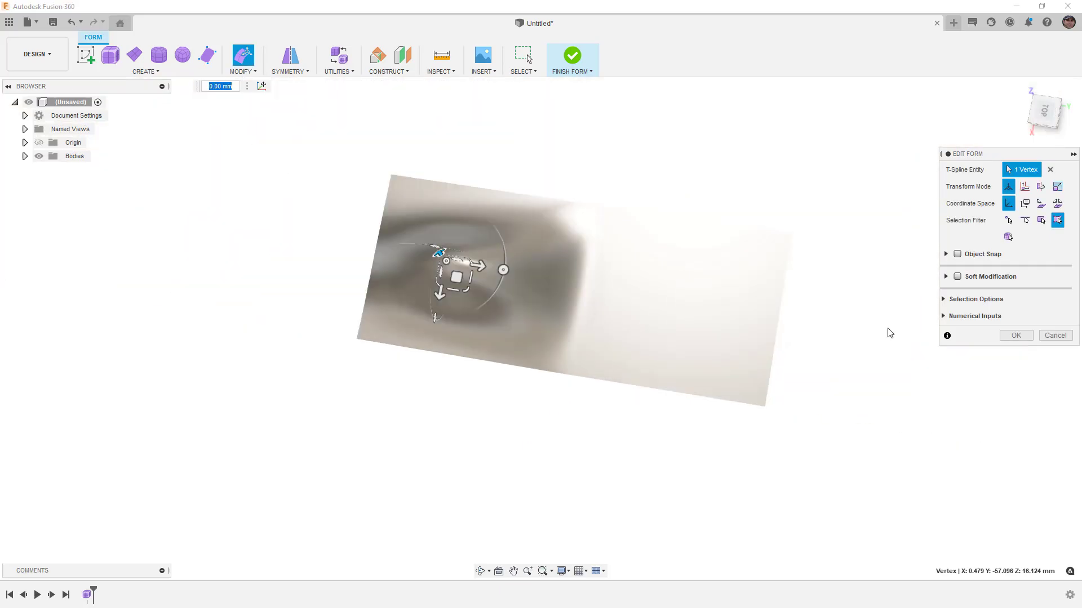
pyautogui.click(1014, 335)
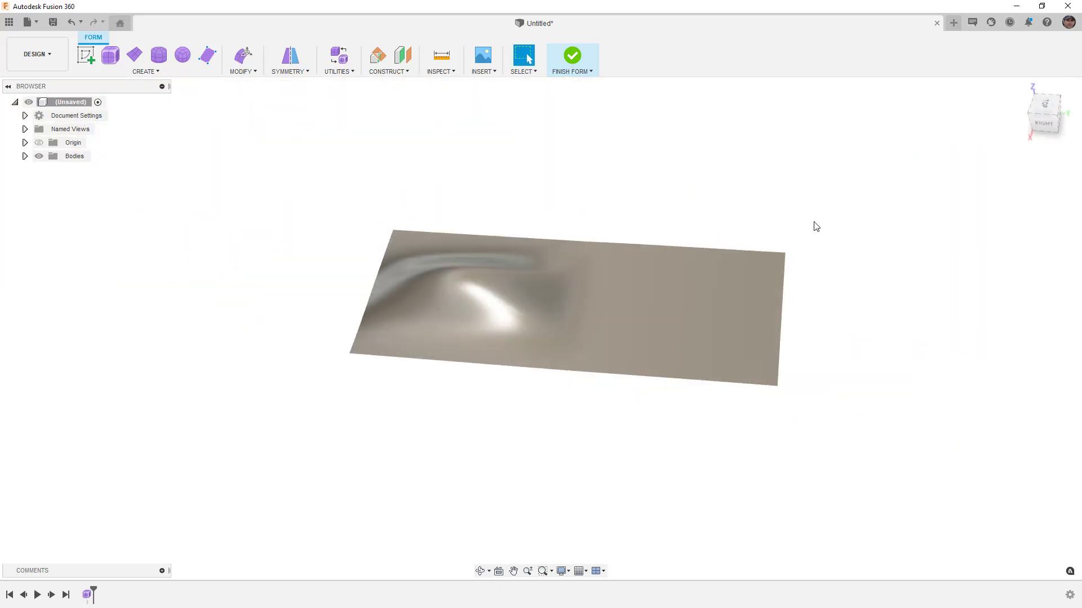
# Attempt Finish Form, dismiss the conversion errors, and run Repair Body on the T-spline.
pyautogui.click(572, 59)
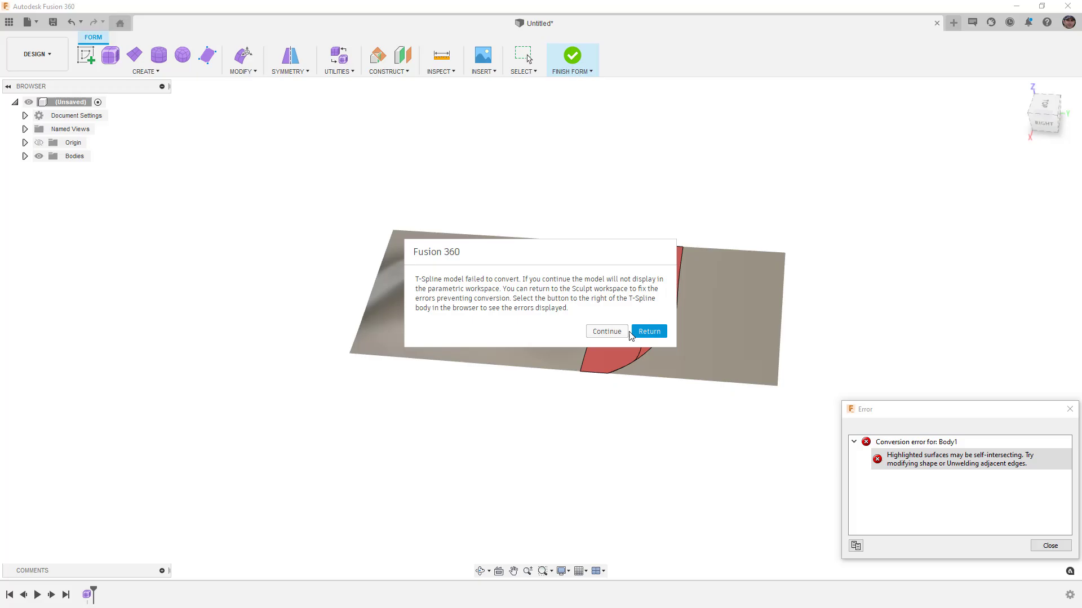
pyautogui.click(649, 332)
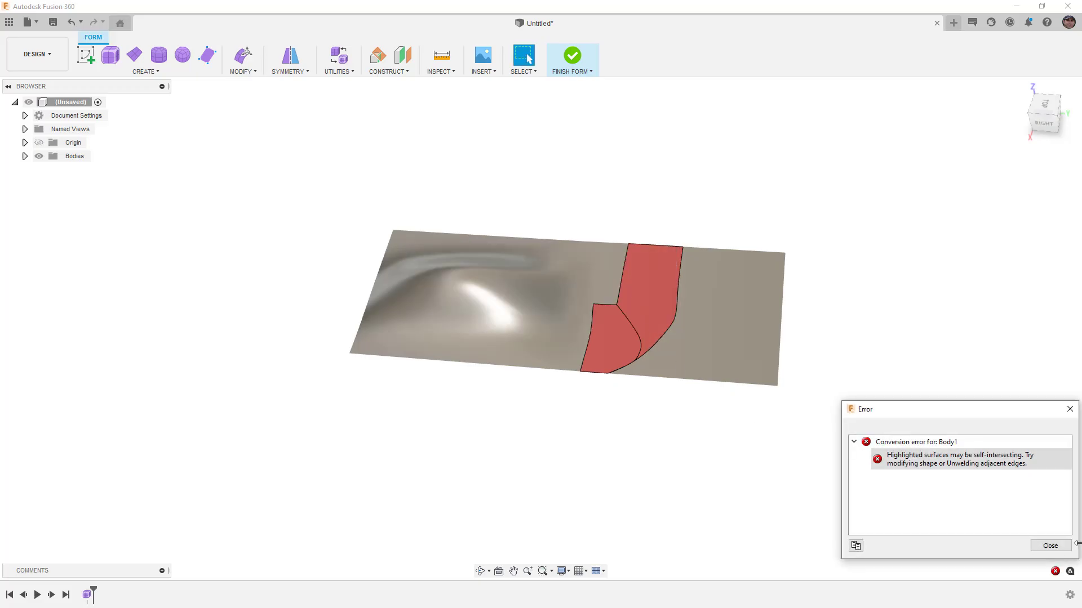
pyautogui.click(1050, 546)
pyautogui.scroll(2, 679, 368)
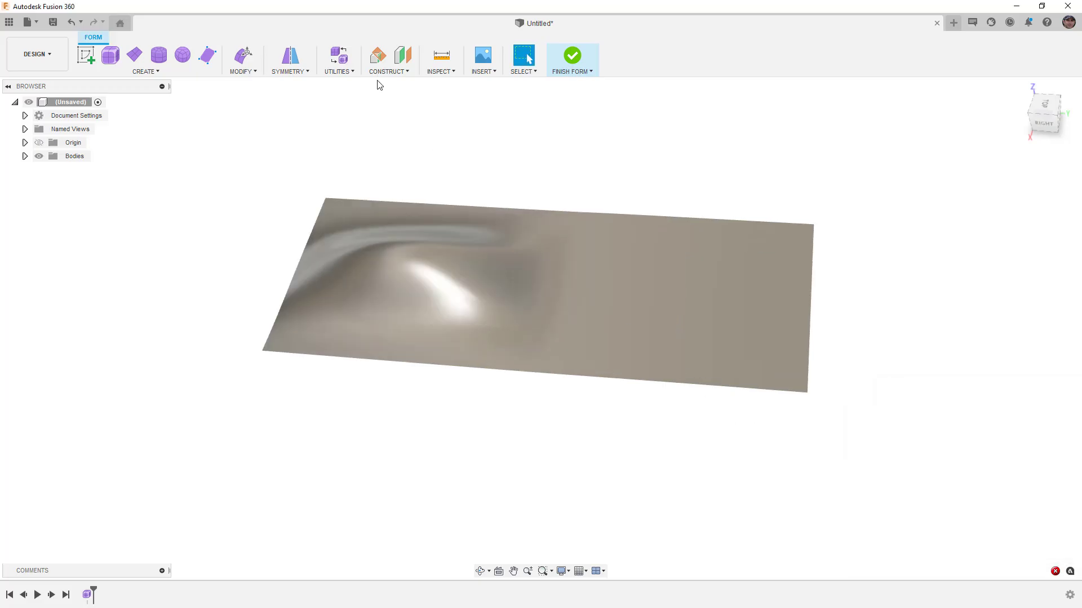
pyautogui.click(338, 71)
pyautogui.click(348, 97)
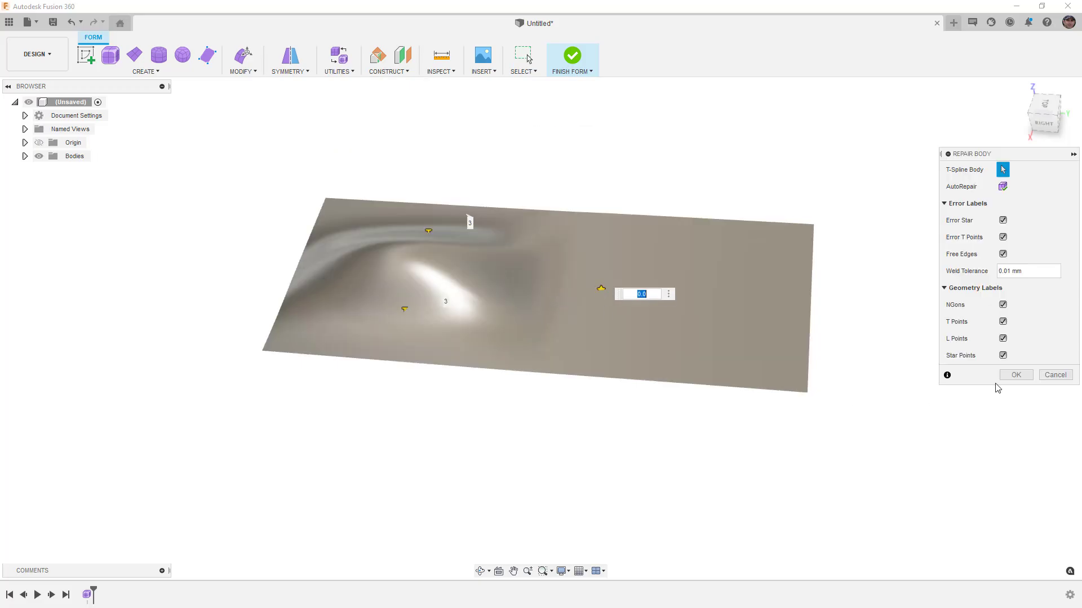
pyautogui.click(1016, 376)
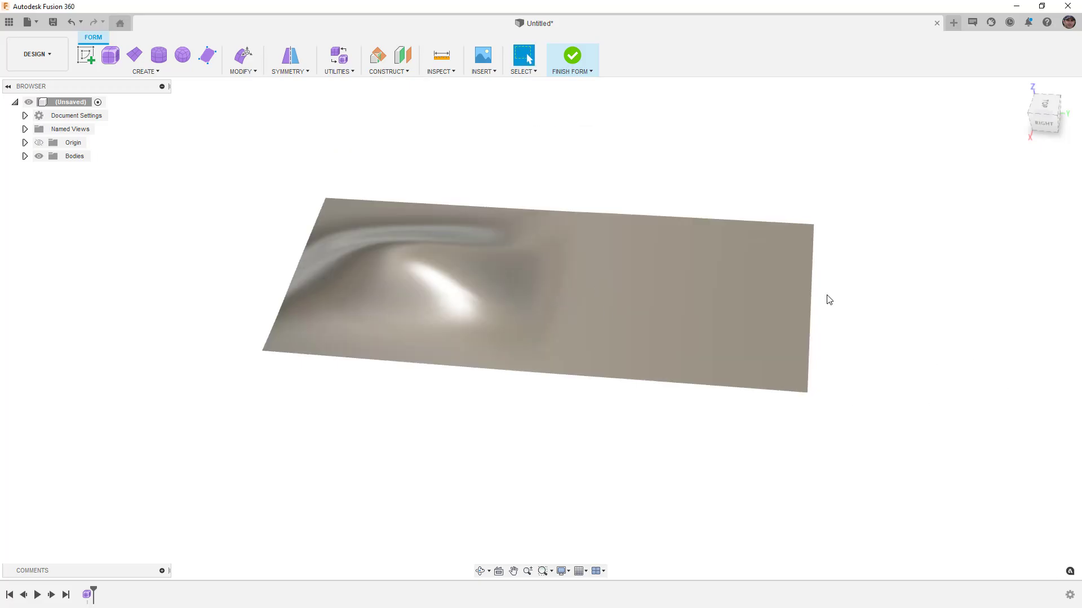
# Make the plane body uniform and finish the form.
pyautogui.click(338, 71)
pyautogui.click(348, 108)
pyautogui.click(560, 279)
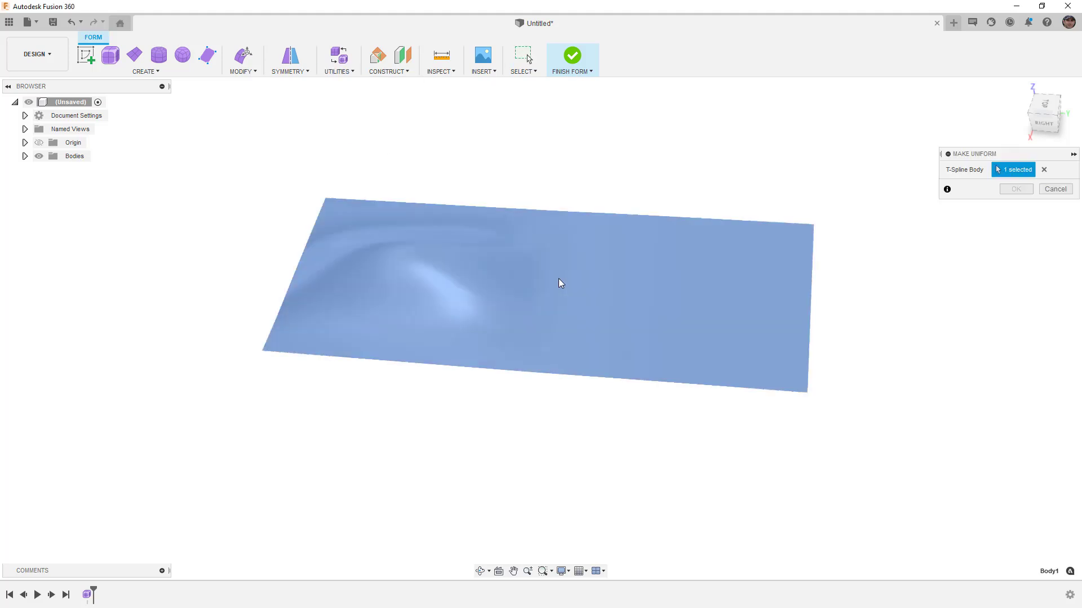
pyautogui.click(1019, 189)
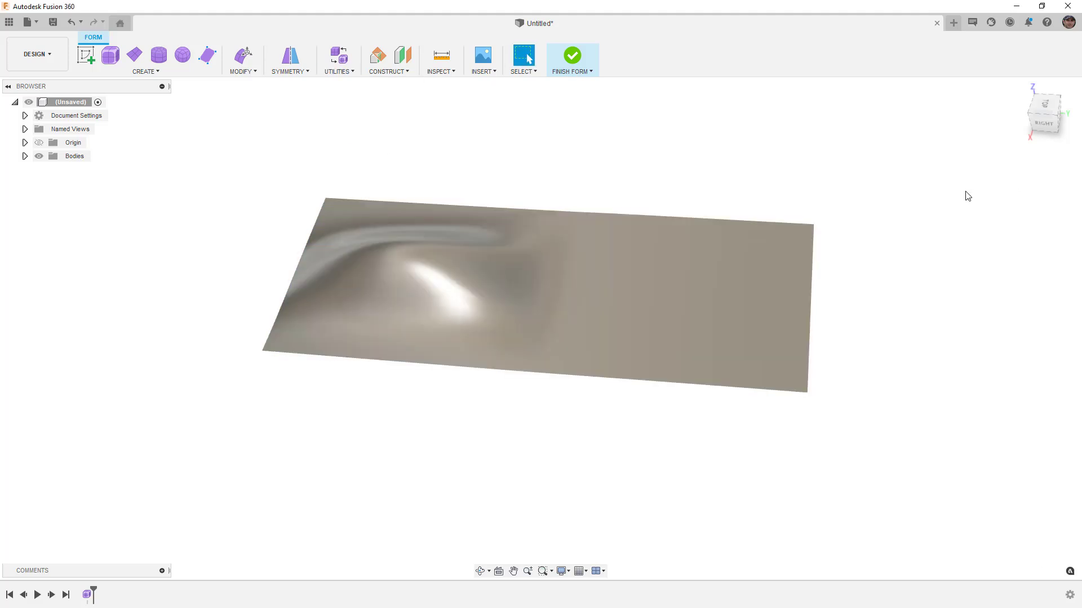
pyautogui.click(573, 59)
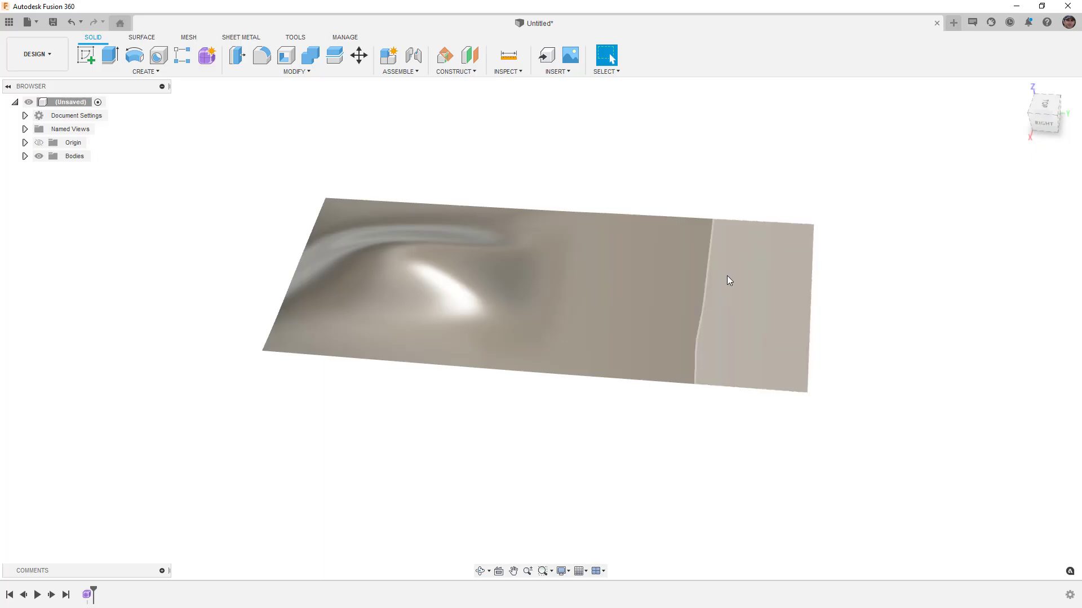
pyautogui.keyDown('shift'); pyautogui.moveTo(727, 280); pyautogui.dragTo(743, 328, button='middle'); pyautogui.keyUp('shift')
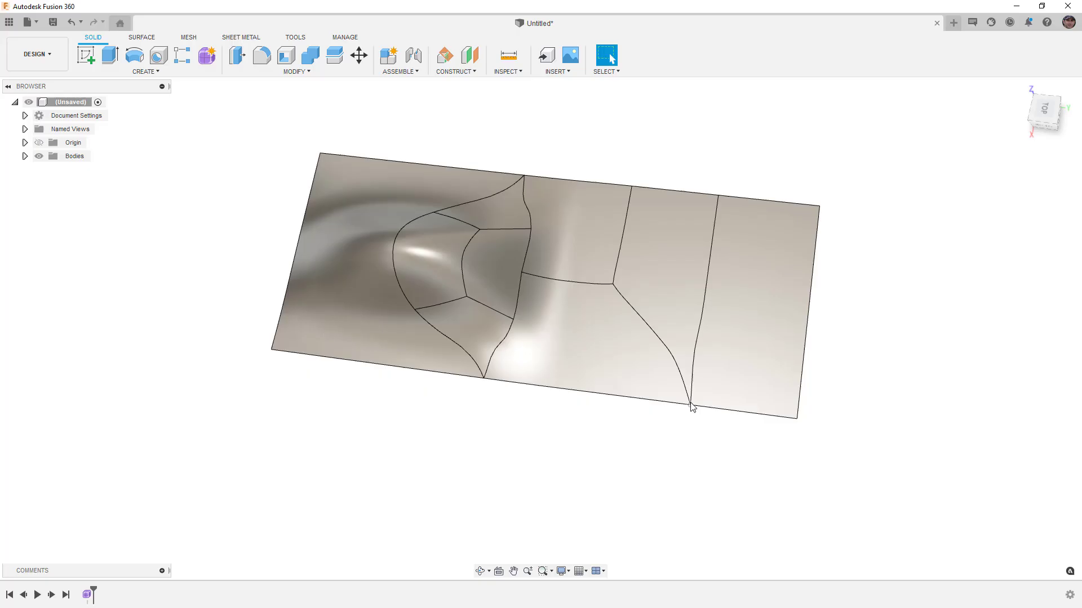
pyautogui.keyDown('shift'); pyautogui.moveTo(639, 377); pyautogui.dragTo(665, 364, button='middle'); pyautogui.keyUp('shift')
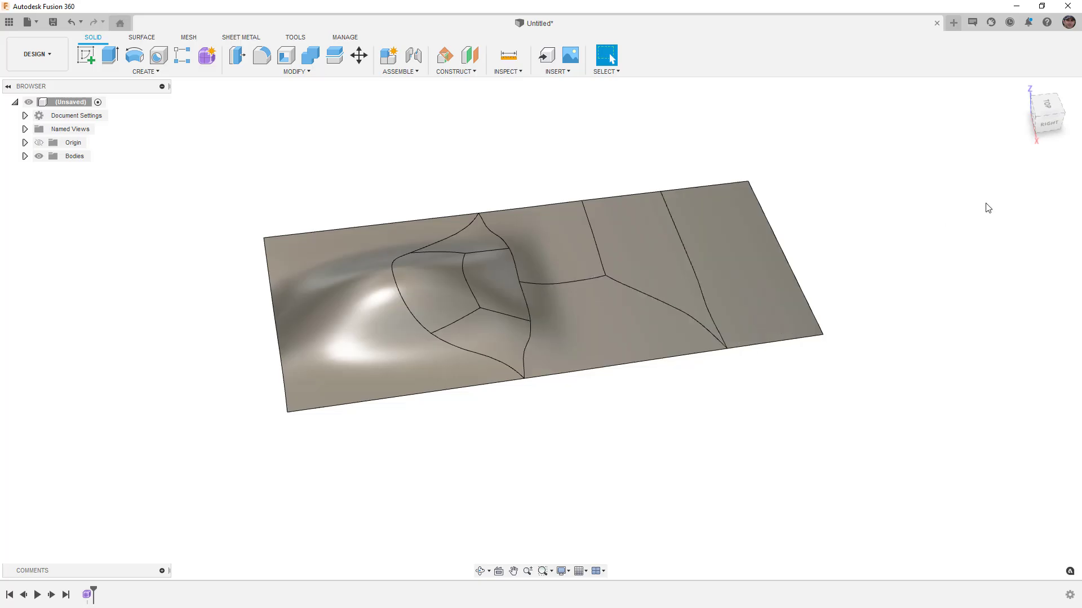
pyautogui.click(1020, 86)
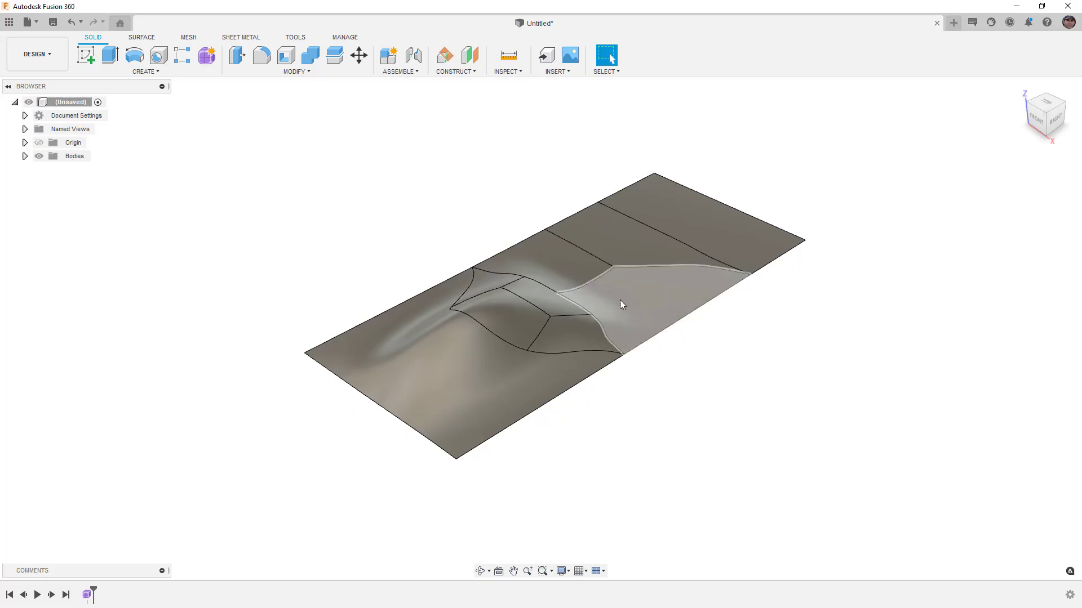
# Reopen the Form feature from the timeline for editing, in box display viewed from the top.
pyautogui.rightClick(87, 595)
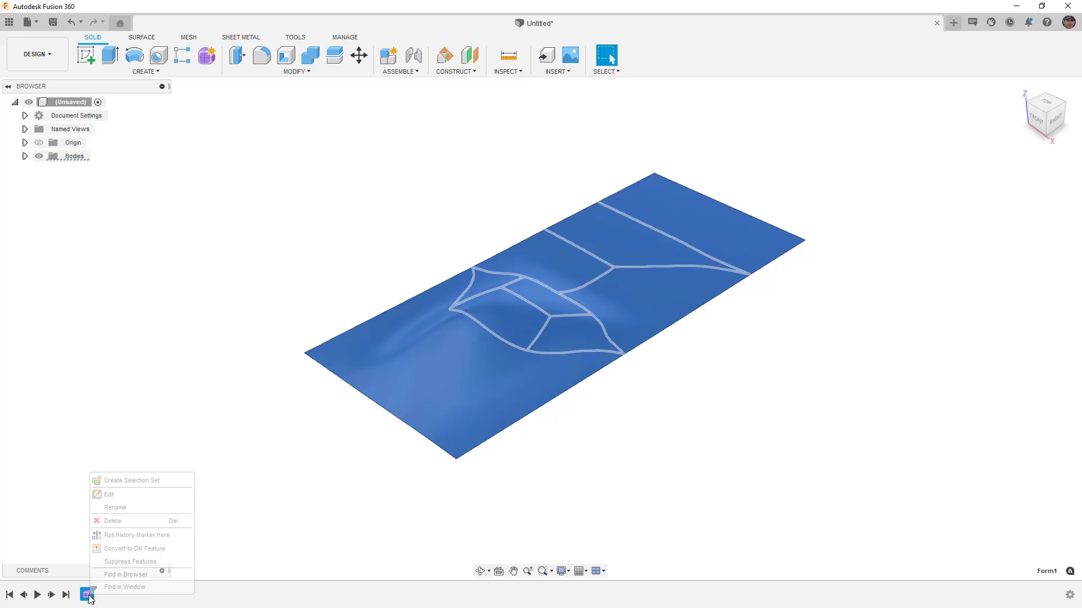
pyautogui.click(112, 498)
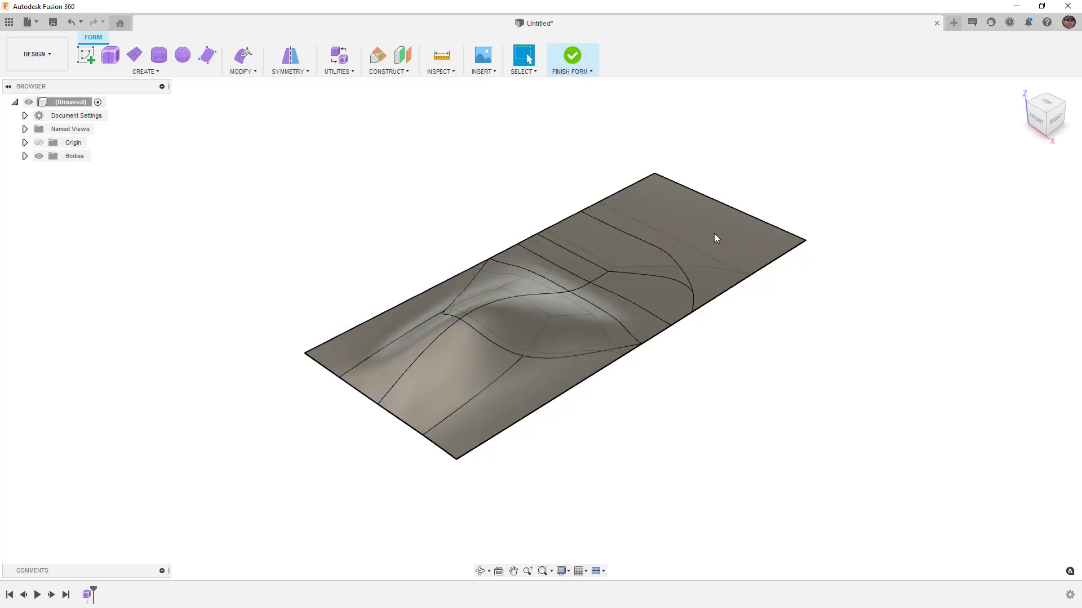
pyautogui.hotkey('alt', '1')
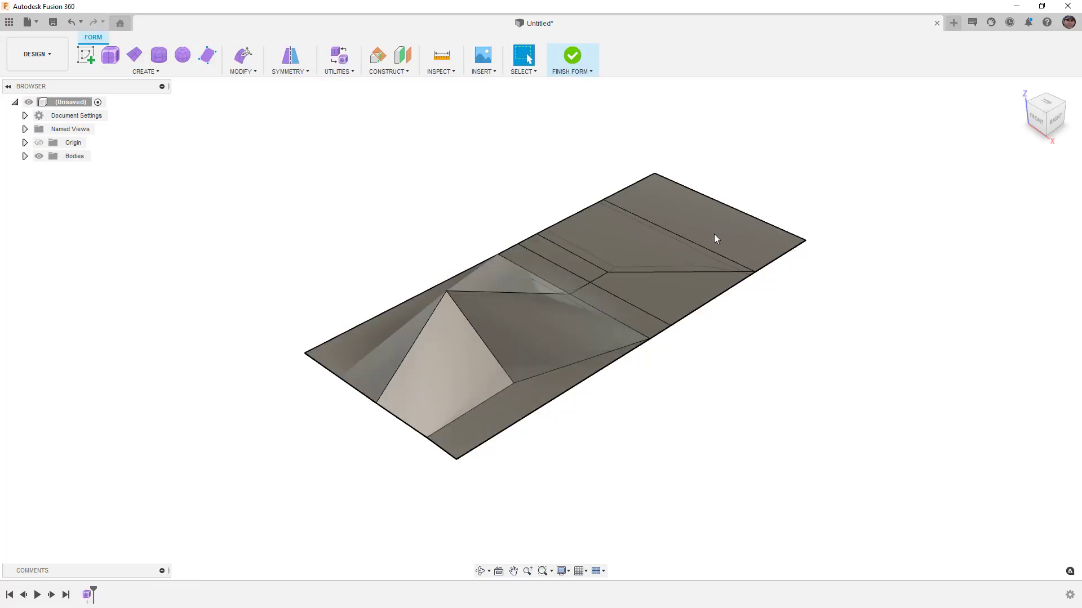
pyautogui.click(1046, 99)
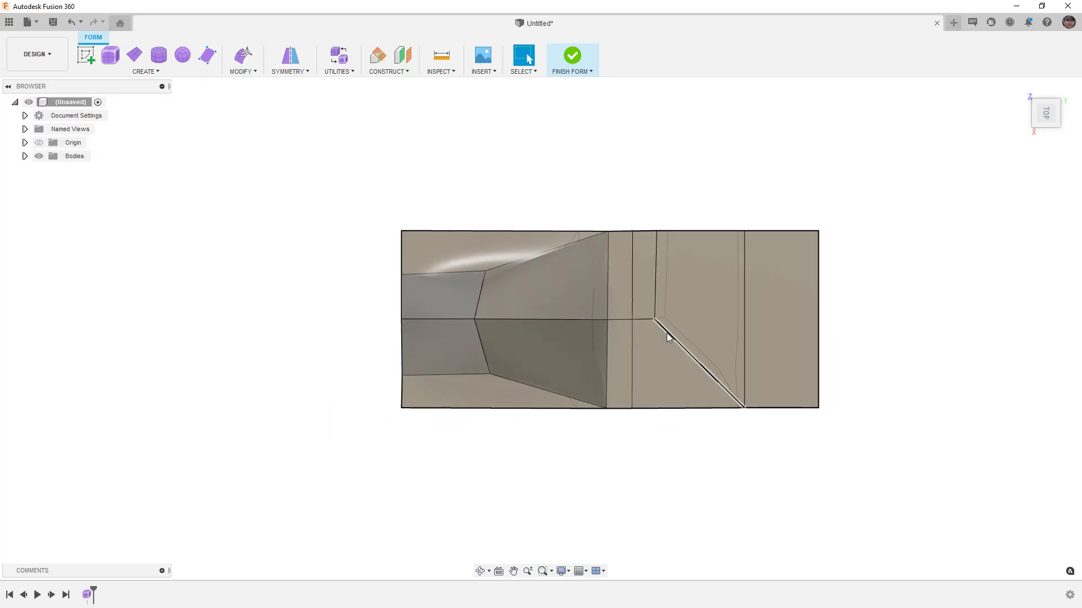
# Select the outer boundary edges of the plane from the home isometric view.
pyautogui.click(667, 332)
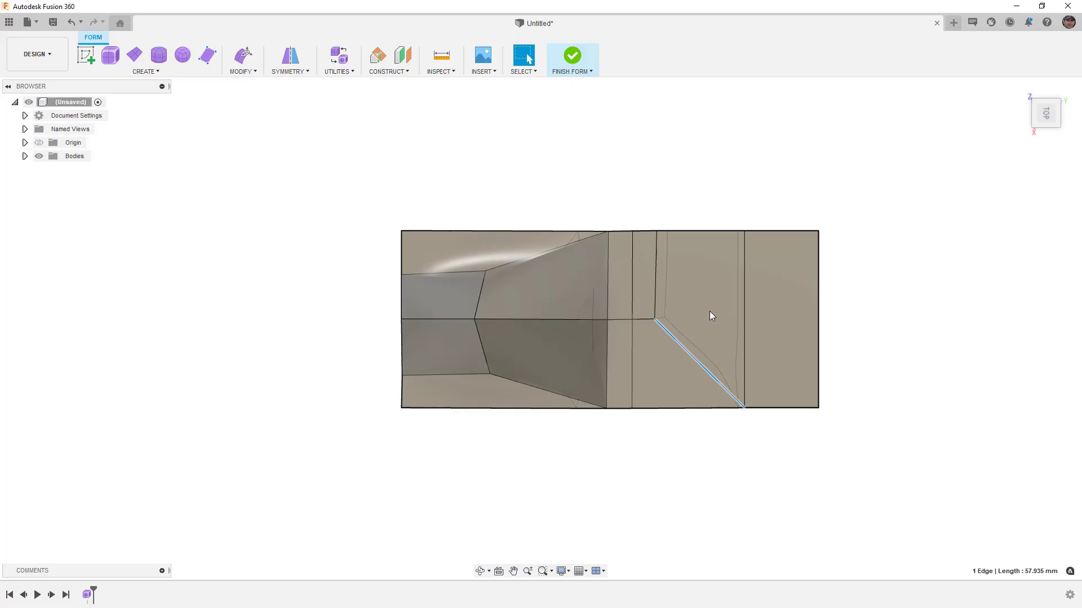
pyautogui.click(1022, 89)
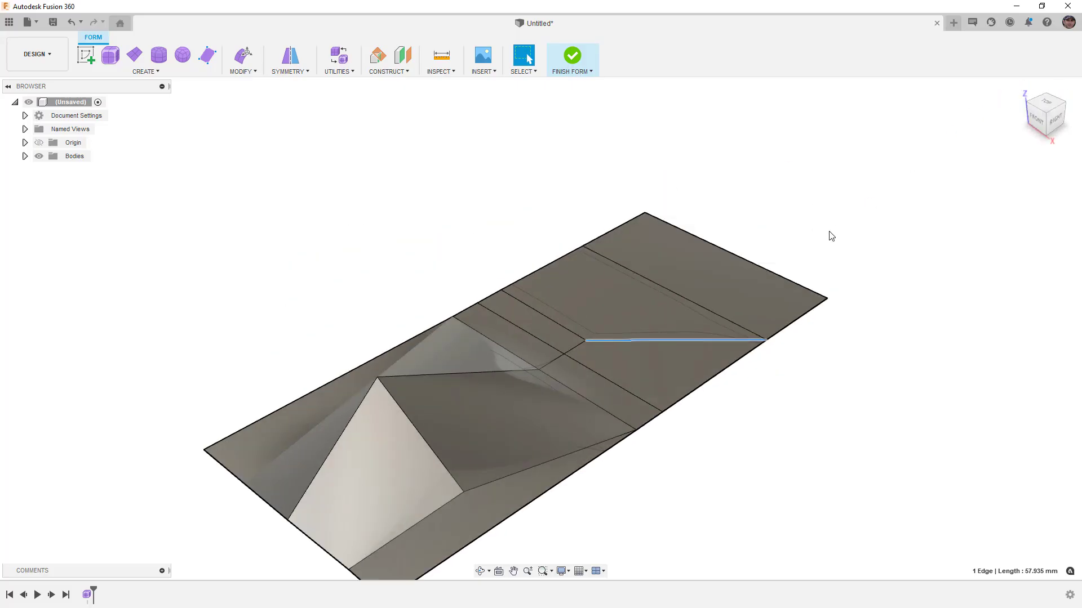
pyautogui.scroll(-3, 683, 225)
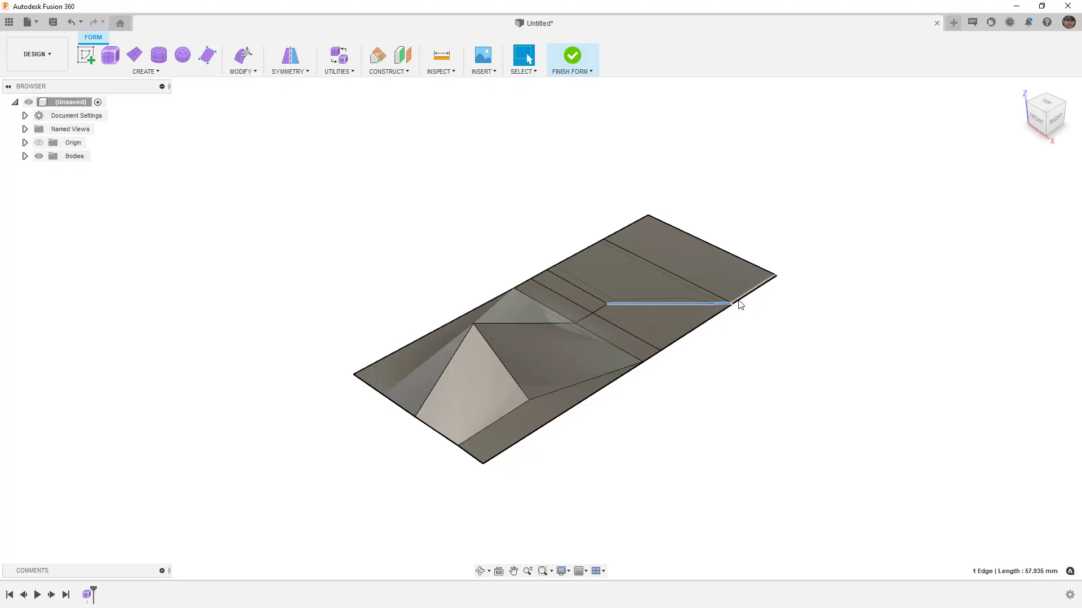
pyautogui.doubleClick(720, 314)
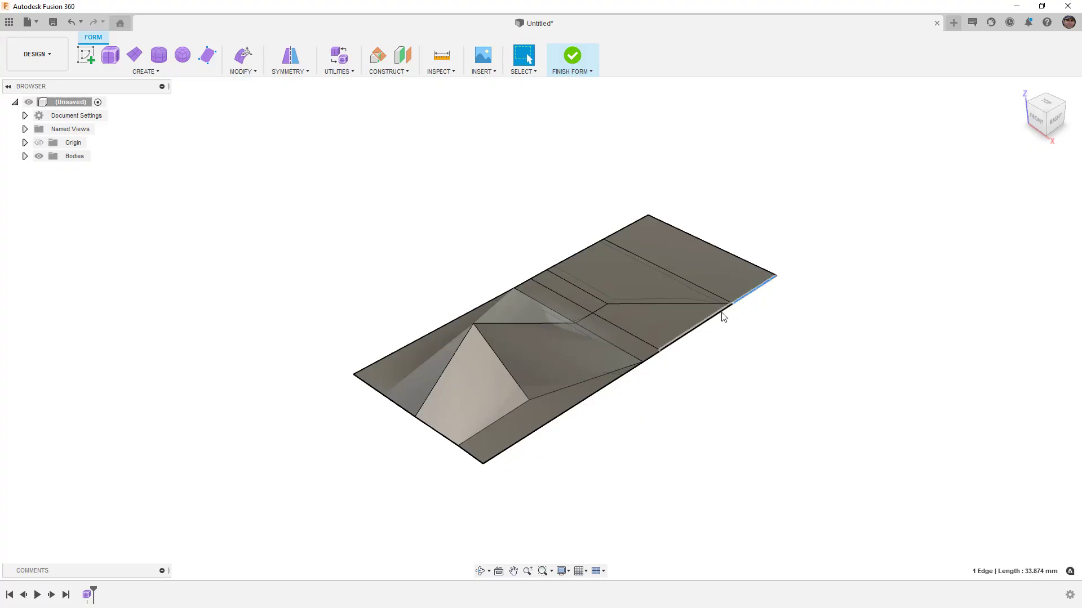
pyautogui.keyDown('shift'); pyautogui.click(629, 379); pyautogui.keyUp('shift')
# Push the selected long boundary edges out 20 mm with Edit Form, then restore smooth display.
pyautogui.click(243, 55)
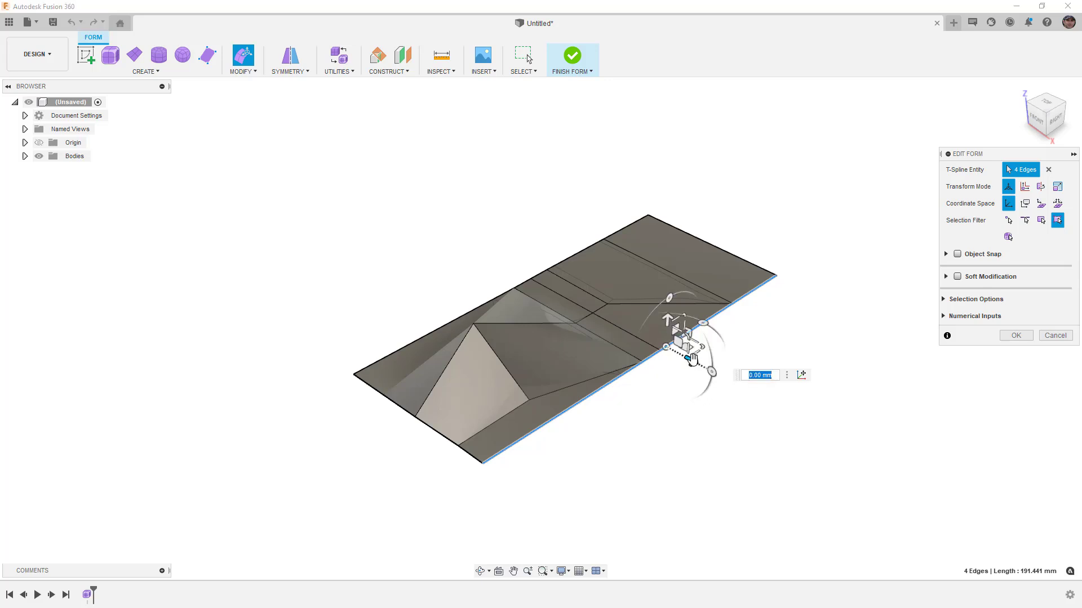
pyautogui.moveTo(693, 360); pyautogui.dragTo(727, 381)
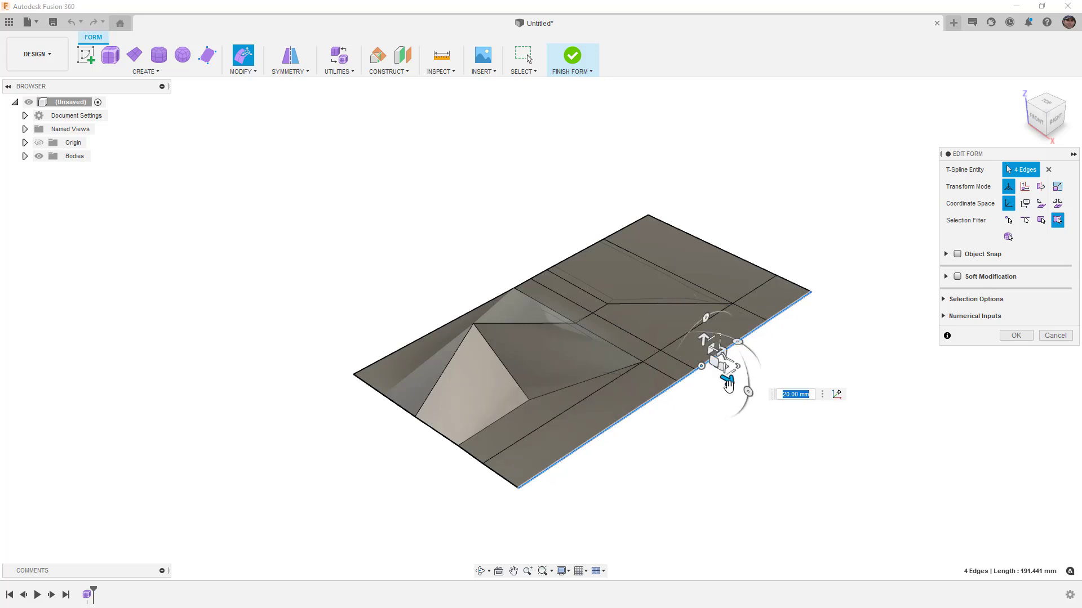
pyautogui.click(1001, 336)
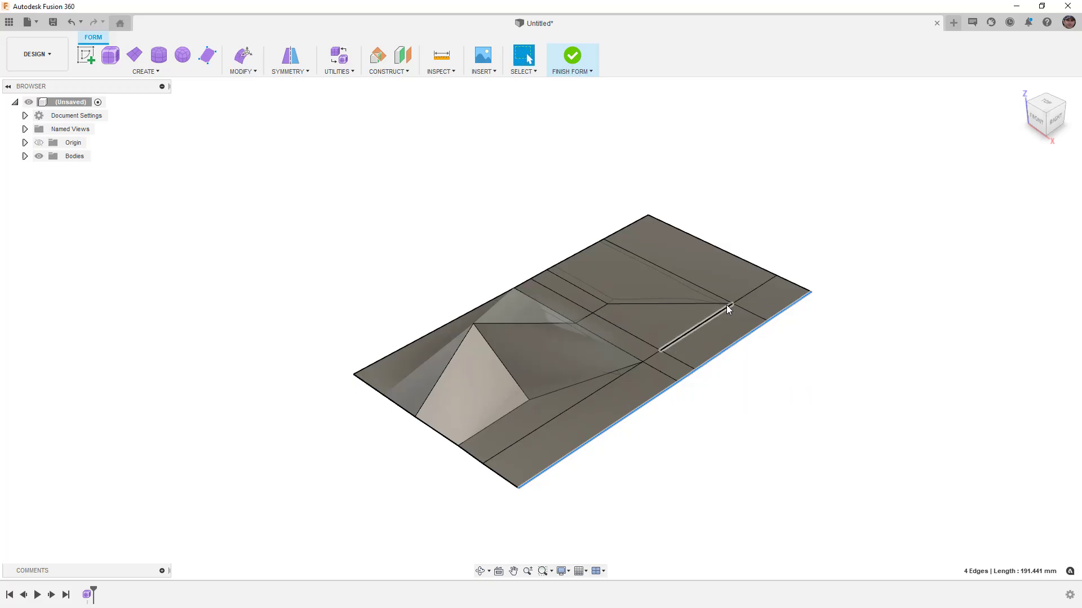
pyautogui.hotkey('alt', '3')
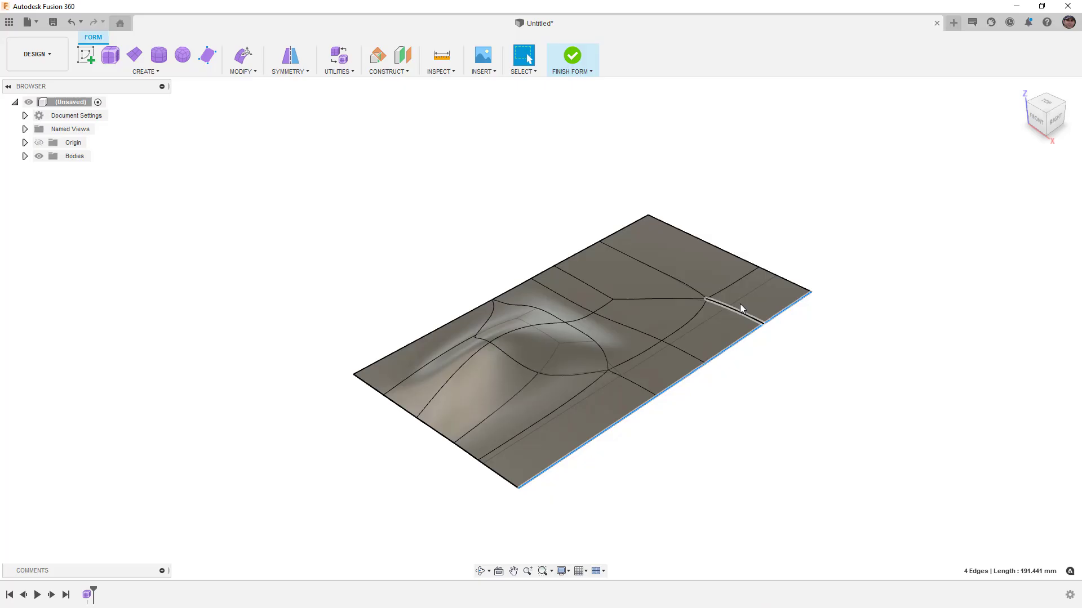
pyautogui.press('Escape')
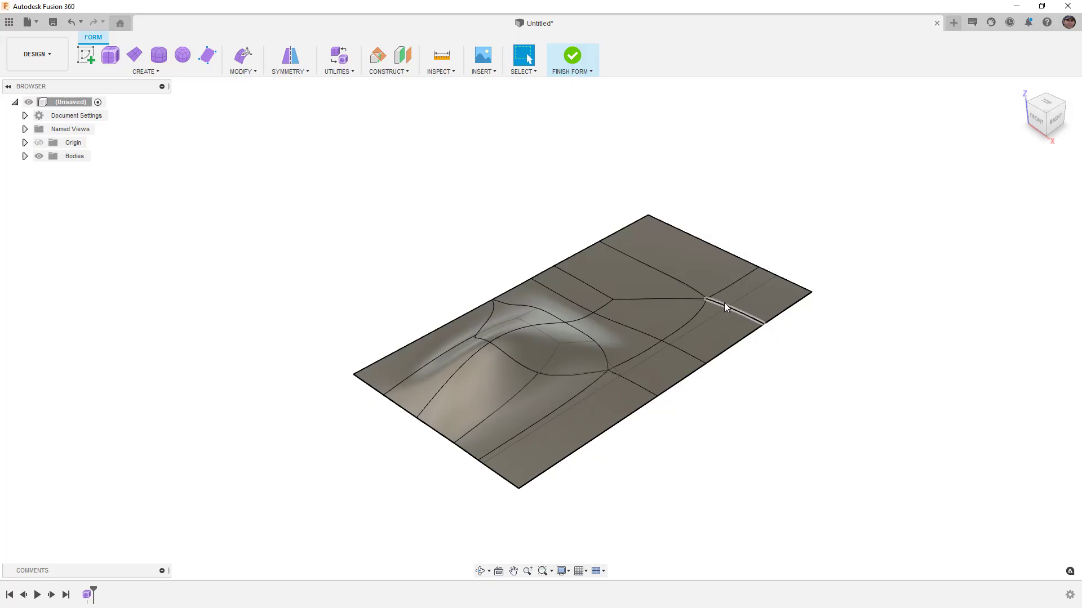
# Repair the T-spline body, fixing the flagged star-point vertex.
pyautogui.click(706, 299)
pyautogui.click(338, 72)
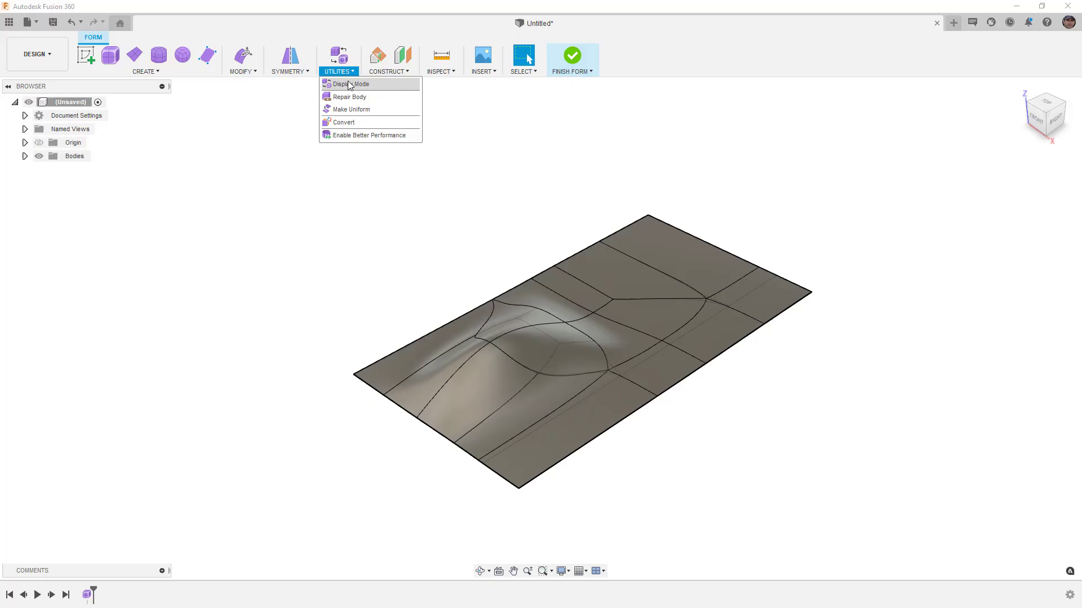
pyautogui.click(350, 96)
pyautogui.click(653, 305)
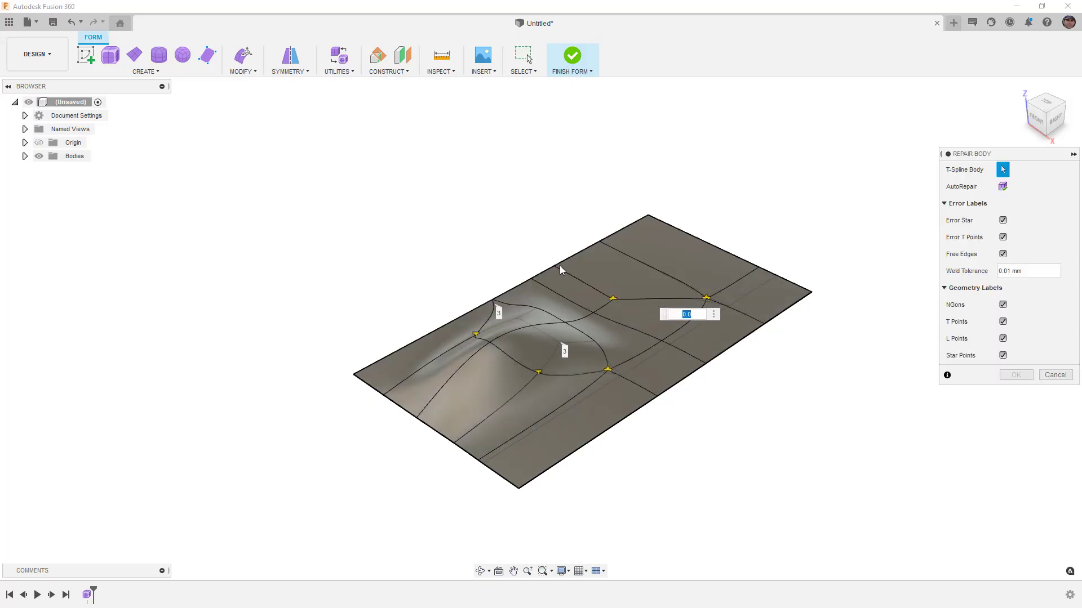
pyautogui.click(639, 314)
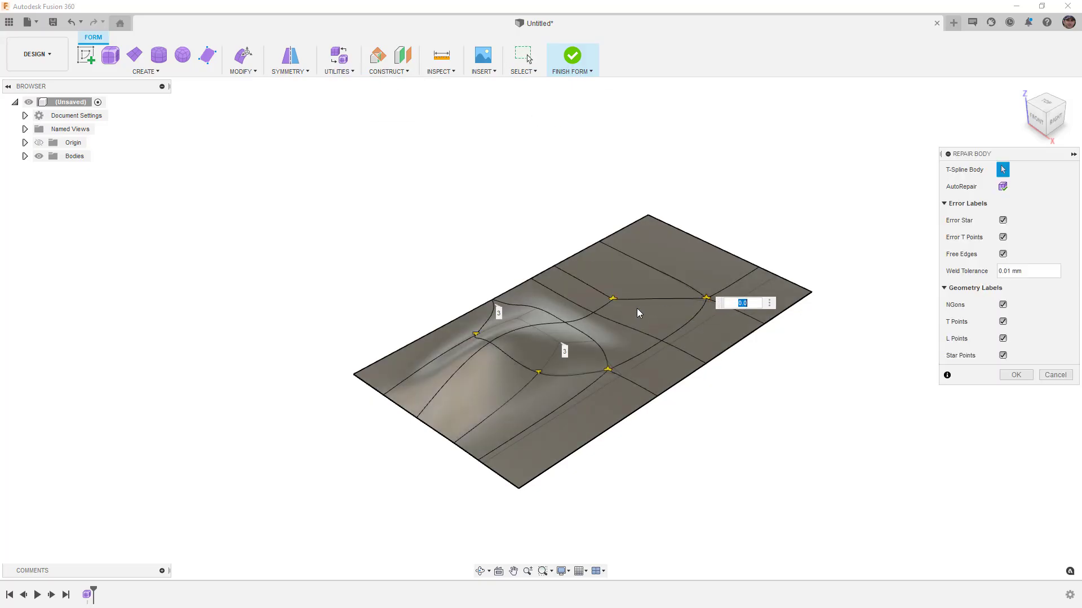
pyautogui.click(475, 333)
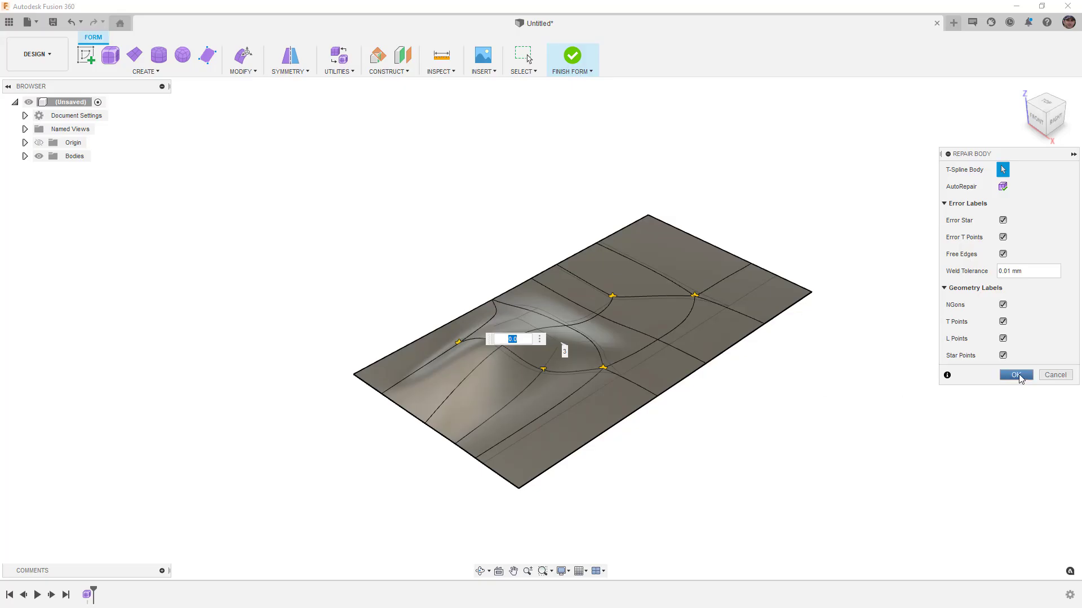
pyautogui.click(1018, 376)
# Make the T-spline body uniform and finish the form.
pyautogui.click(339, 56)
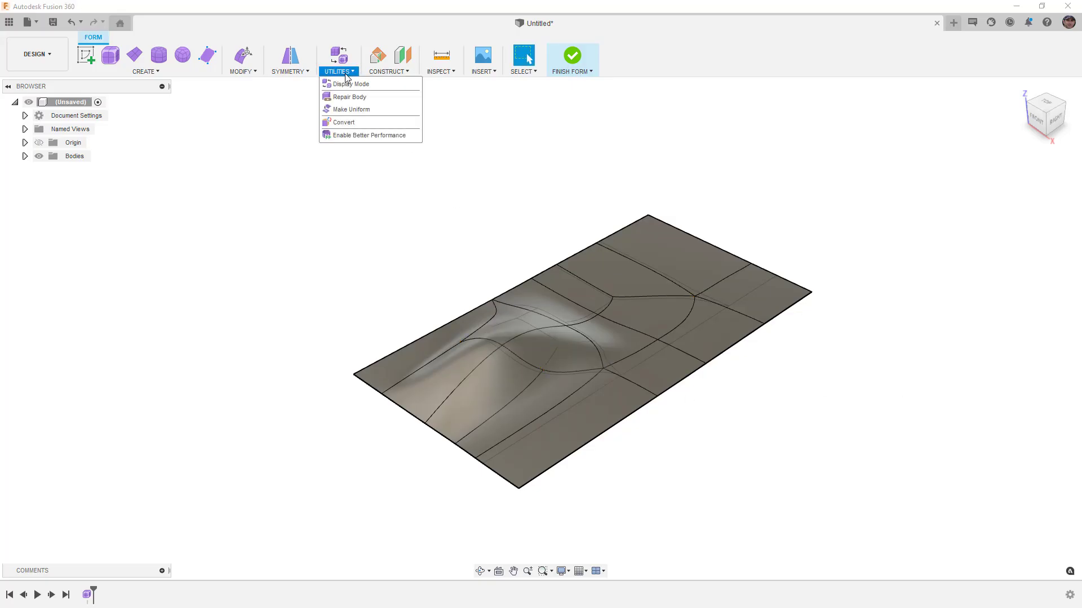
pyautogui.click(352, 108)
pyautogui.click(564, 292)
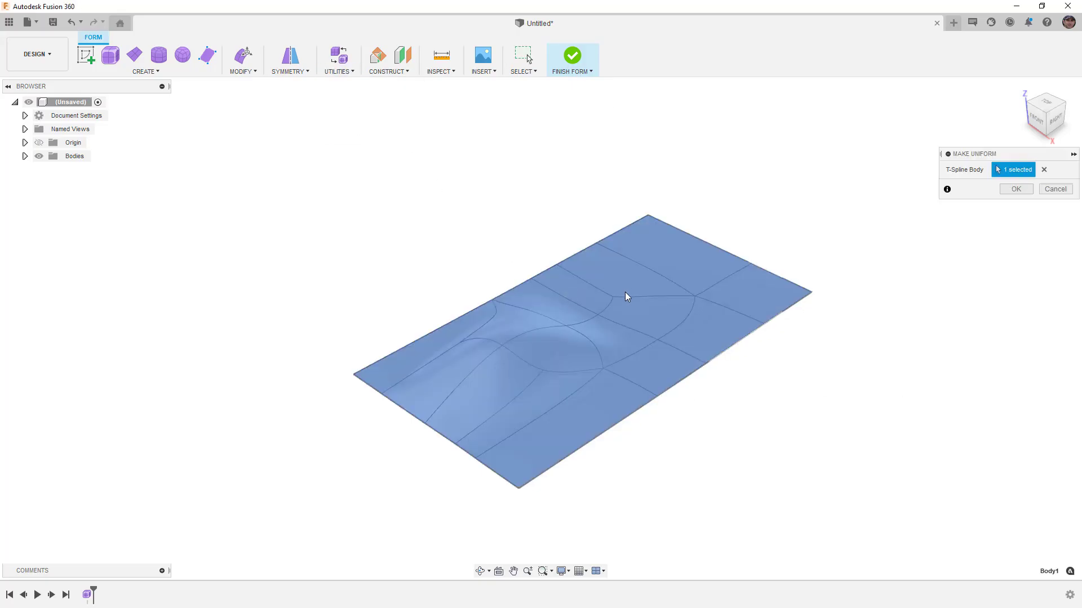
pyautogui.click(1027, 188)
pyautogui.click(573, 60)
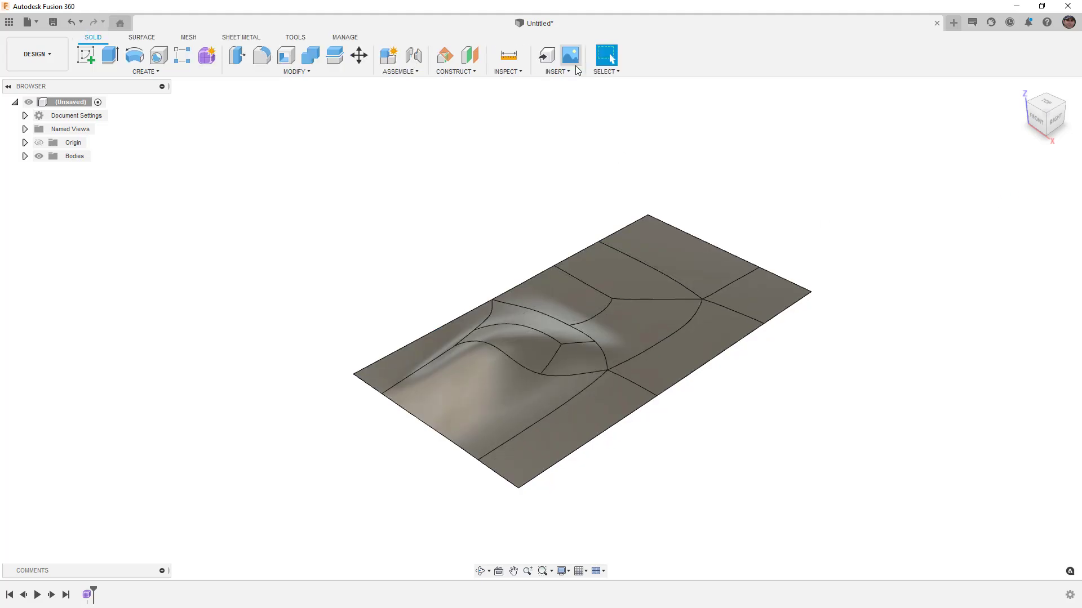
pyautogui.keyDown('shift'); pyautogui.moveTo(623, 241); pyautogui.dragTo(714, 315, button='middle'); pyautogui.keyUp('shift')
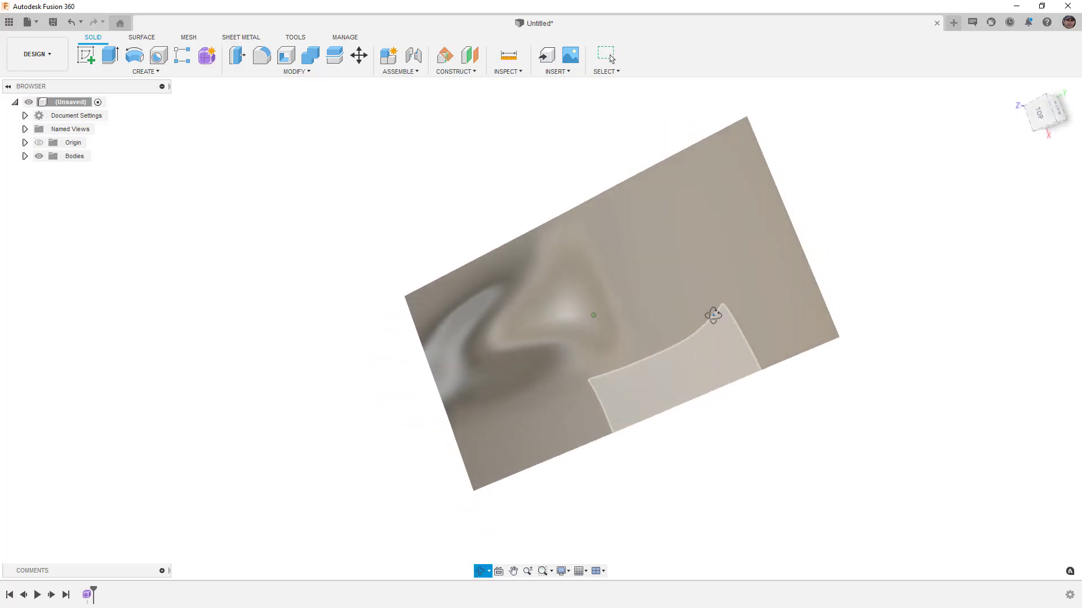
pyautogui.keyDown('shift'); pyautogui.moveTo(903, 283); pyautogui.dragTo(900, 223, button='middle'); pyautogui.keyUp('shift')
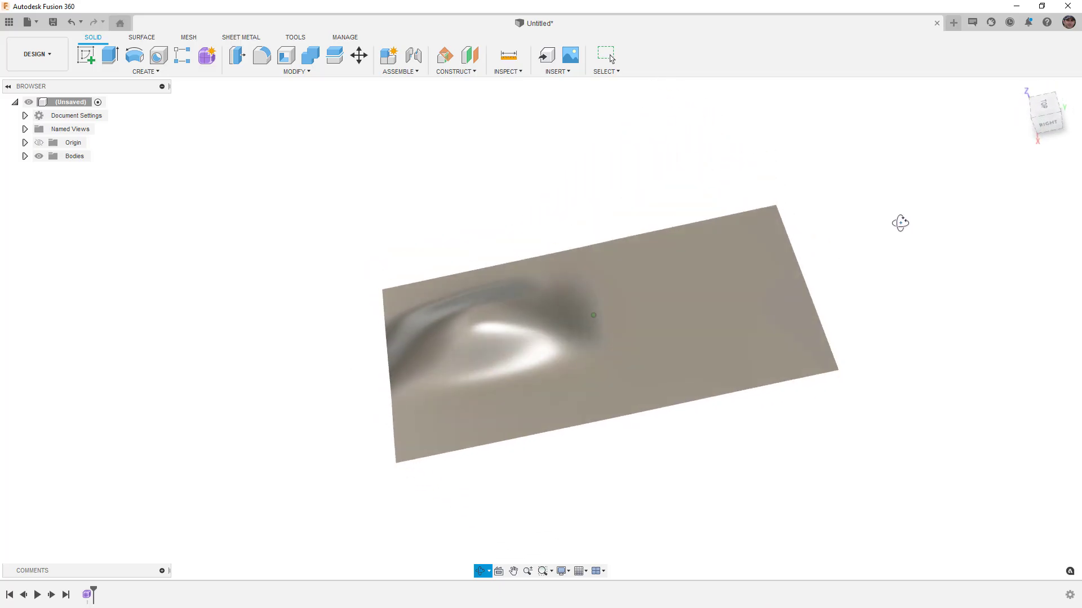
pyautogui.keyDown('shift'); pyautogui.moveTo(814, 319); pyautogui.dragTo(769, 315, button='middle'); pyautogui.keyUp('shift')
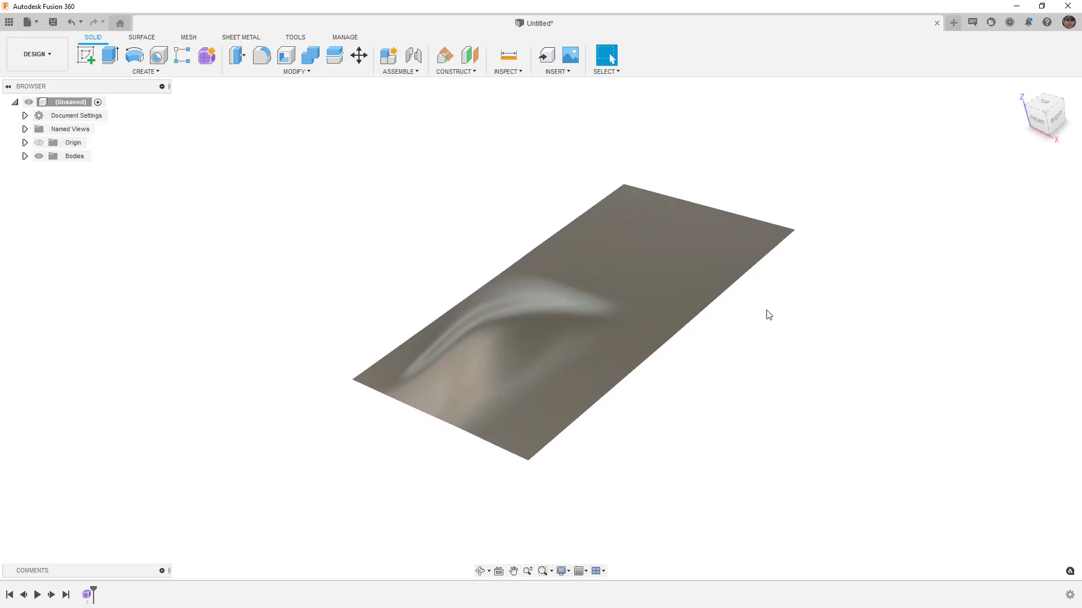